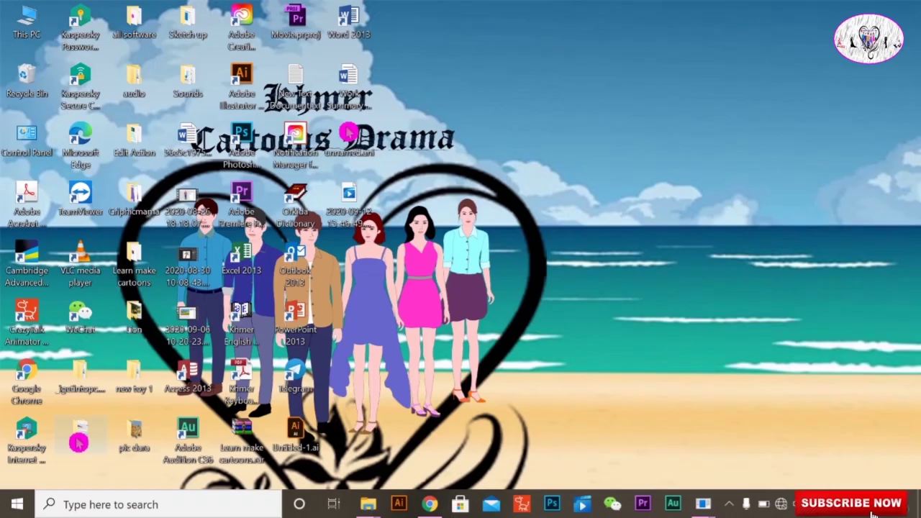
- Launch Photoshop with Untitled-2.psd from New folder (2) on the desktop
double_click(79, 439)
double_click(240, 180)
double_click(251, 183)
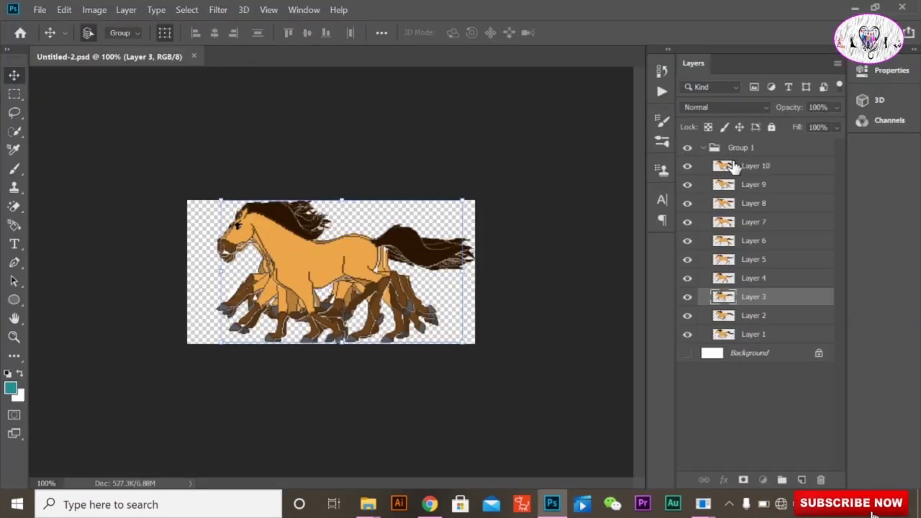
- Review horse frame Layers 10 down to 1, then collapse Group 1
click(722, 166)
click(730, 185)
click(743, 205)
click(741, 241)
click(741, 297)
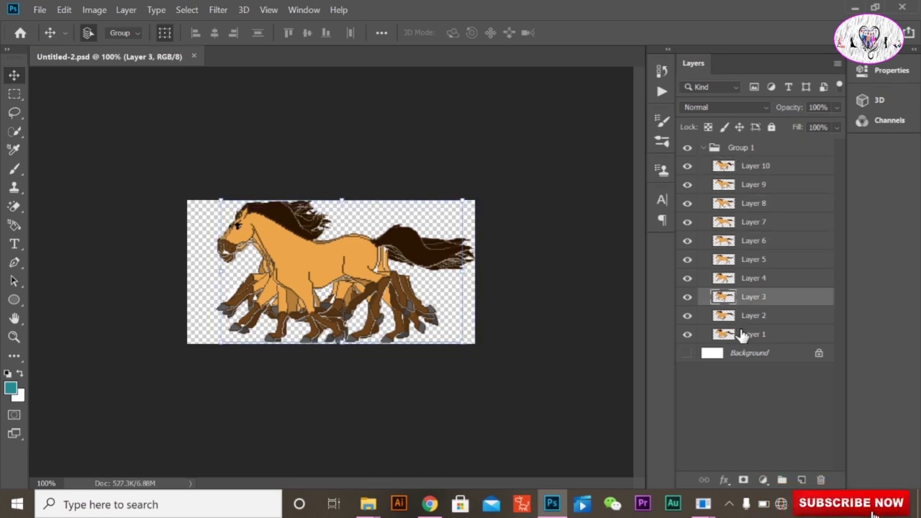
click(741, 334)
click(703, 148)
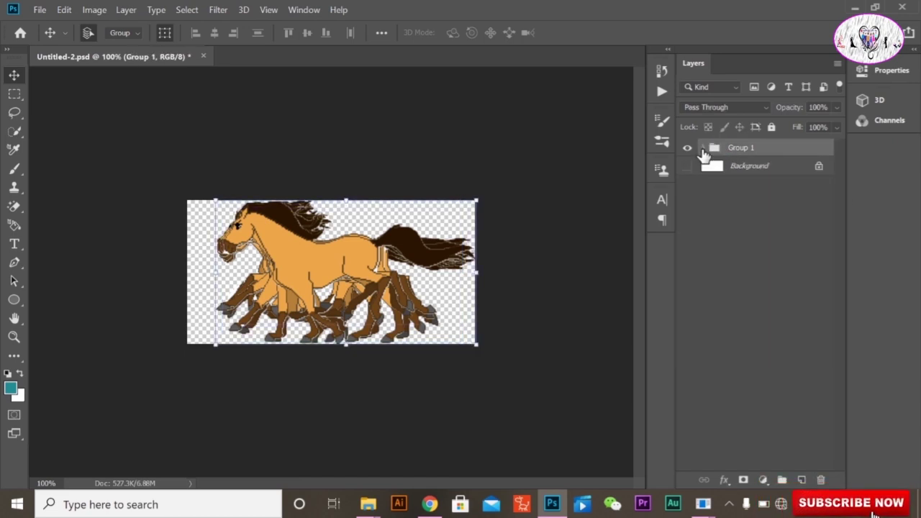
- Close the Photoshop document without saving and close the file folder window
click(906, 11)
click(523, 214)
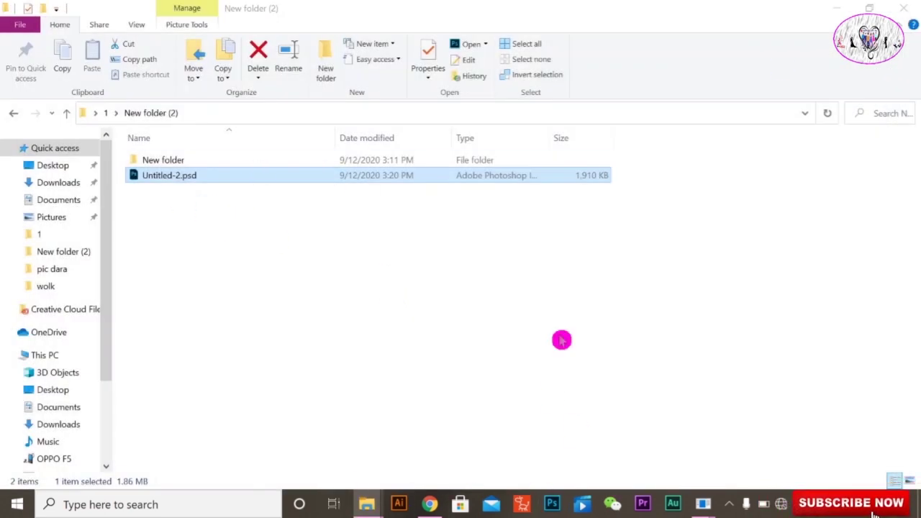
click(905, 13)
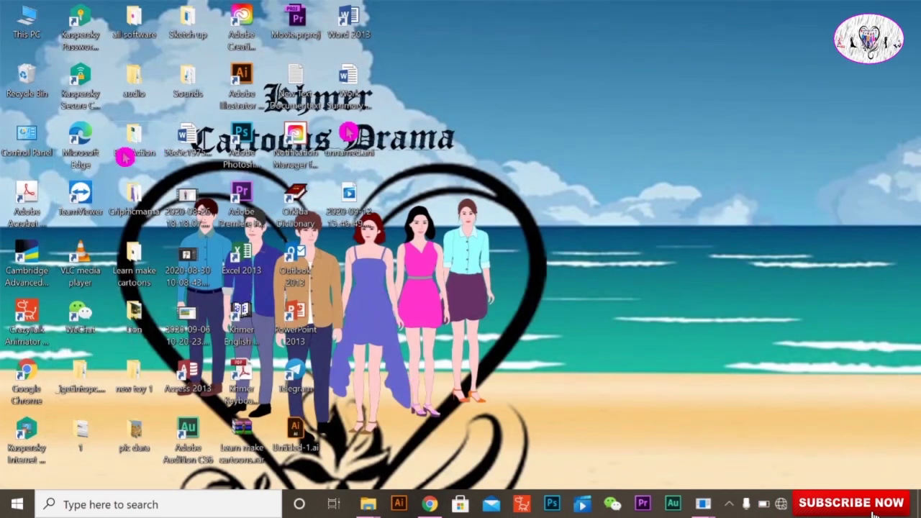
- Launch CrazyTalk Animator 3, dismiss the welcome screen, and start importing media as a prop
right_click(35, 323)
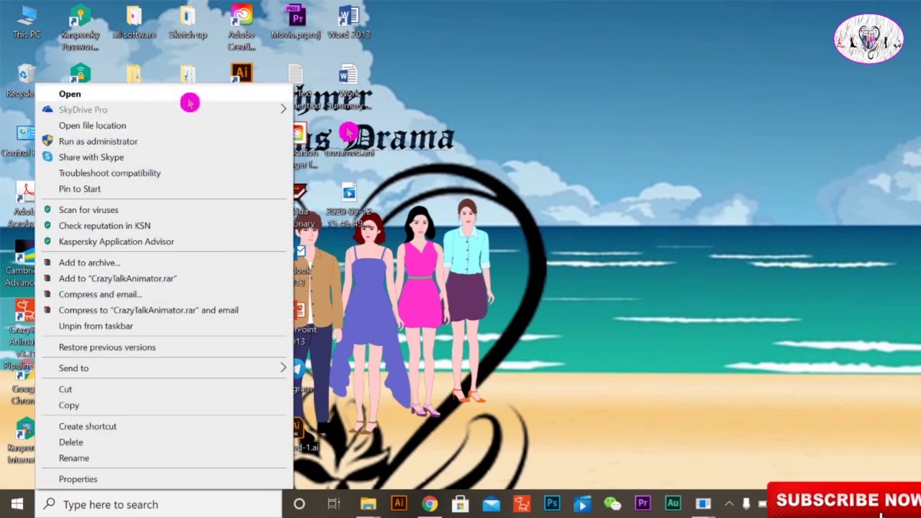
click(189, 99)
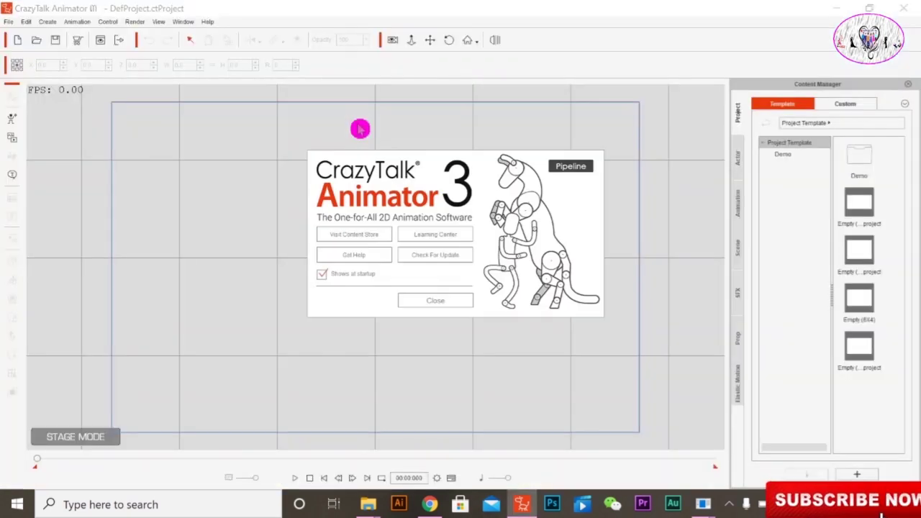
click(455, 306)
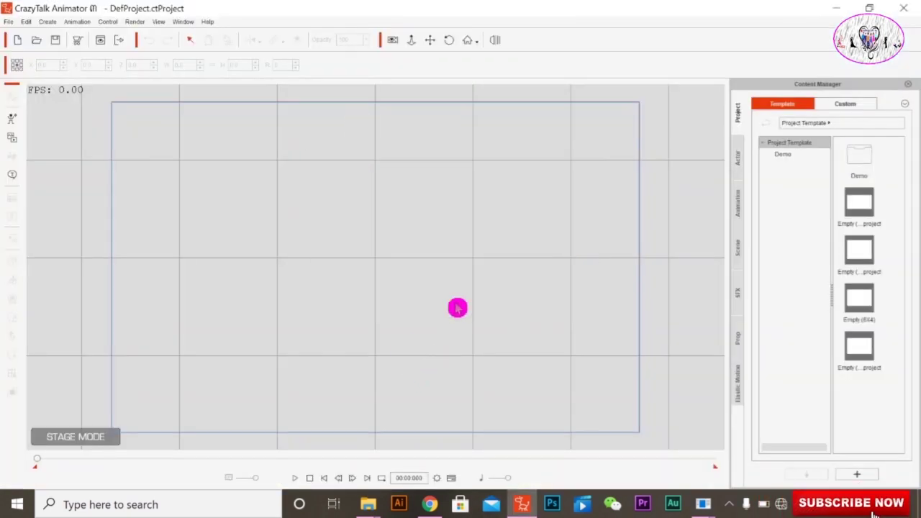
click(19, 148)
click(456, 215)
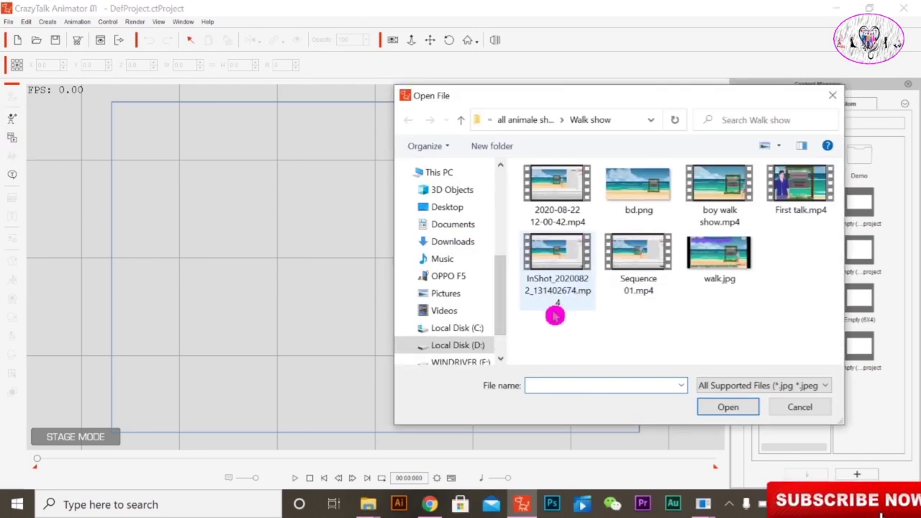
- Browse to Desktop > 1 > New folder (2) and import Untitled-2.psd
click(475, 350)
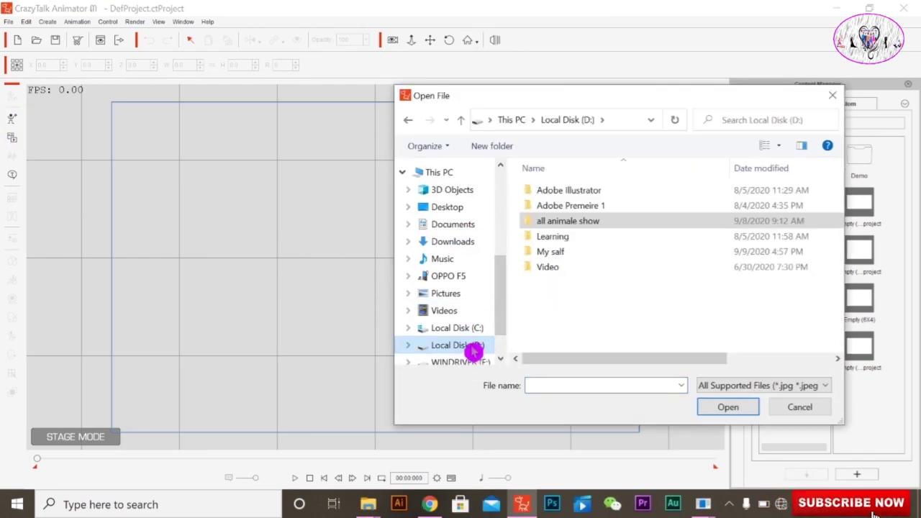
click(468, 206)
scroll(695, 310, down, 5)
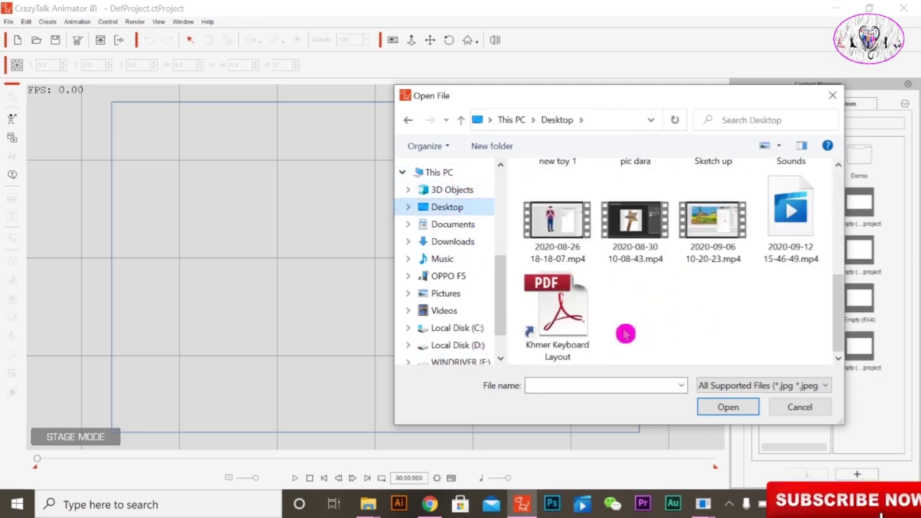
scroll(647, 317, up, 3)
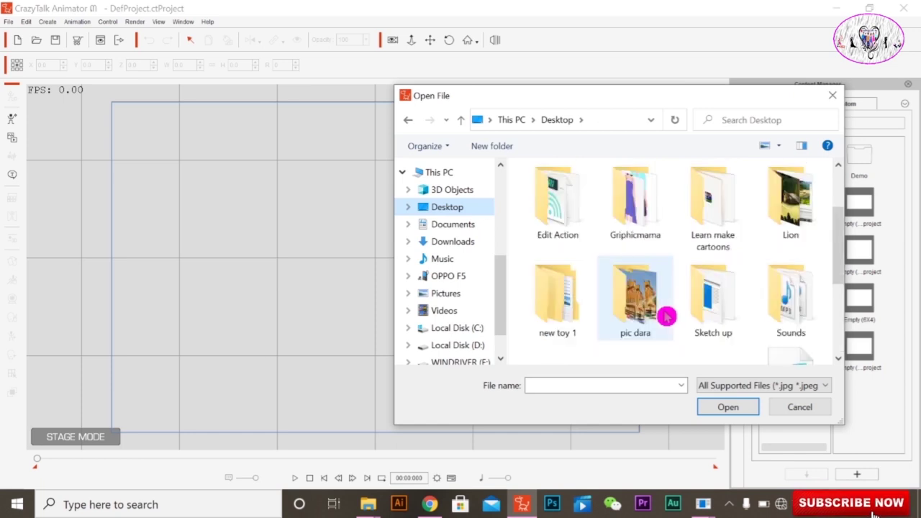
scroll(664, 245, up, 2)
double_click(642, 214)
double_click(637, 213)
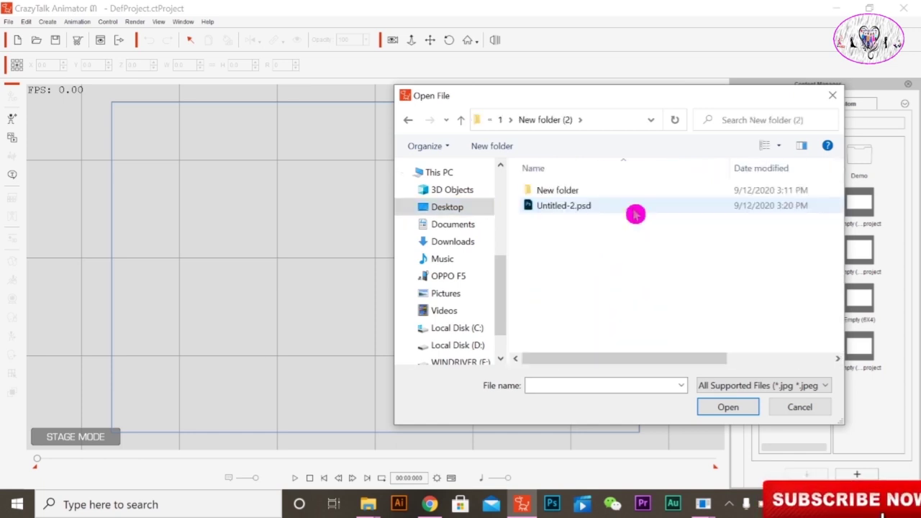
click(597, 207)
click(730, 407)
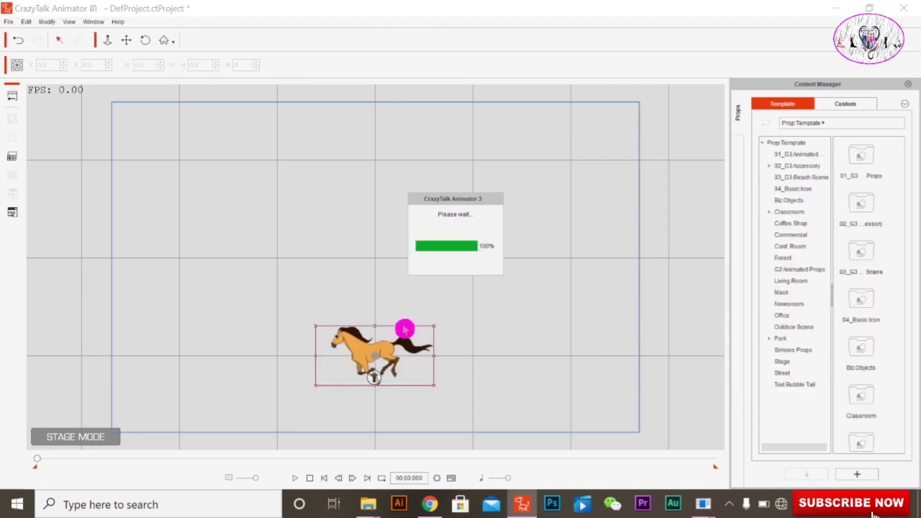
- Scale the horse prop to about triple size and move it higher on stage
click(17, 102)
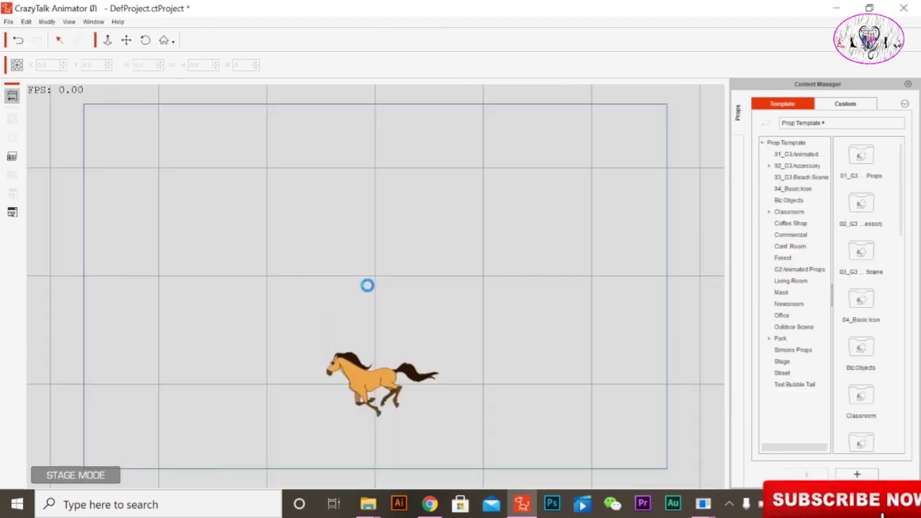
click(378, 350)
drag(434, 385, 545, 438)
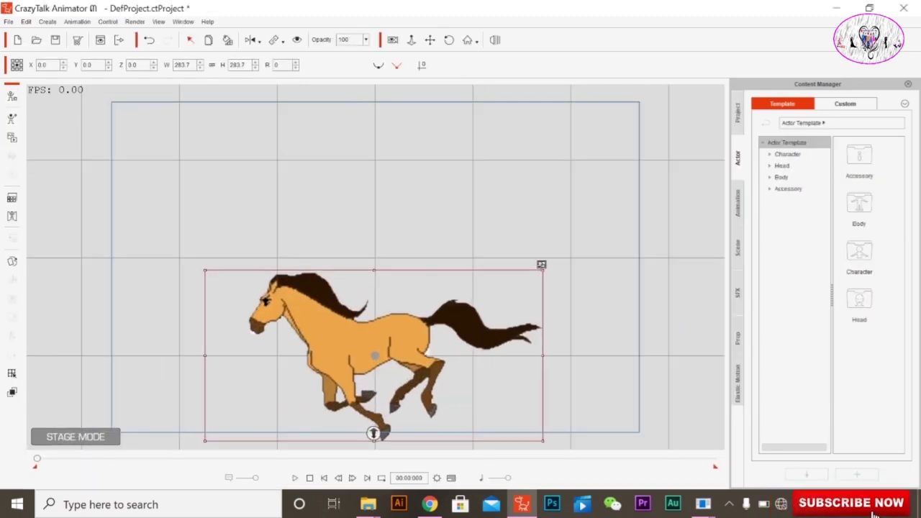
drag(374, 314, 385, 228)
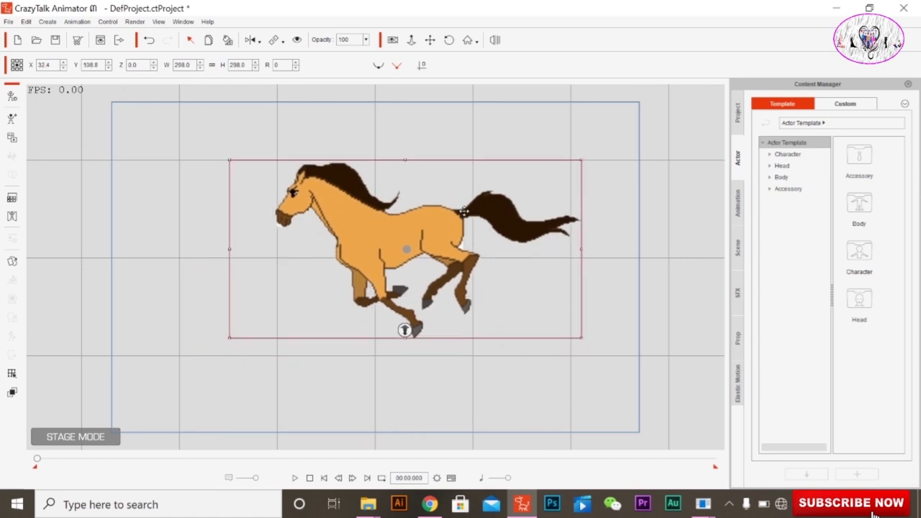
drag(464, 212, 466, 194)
- Remove the horse's object animation and show the Timeline
right_click(426, 218)
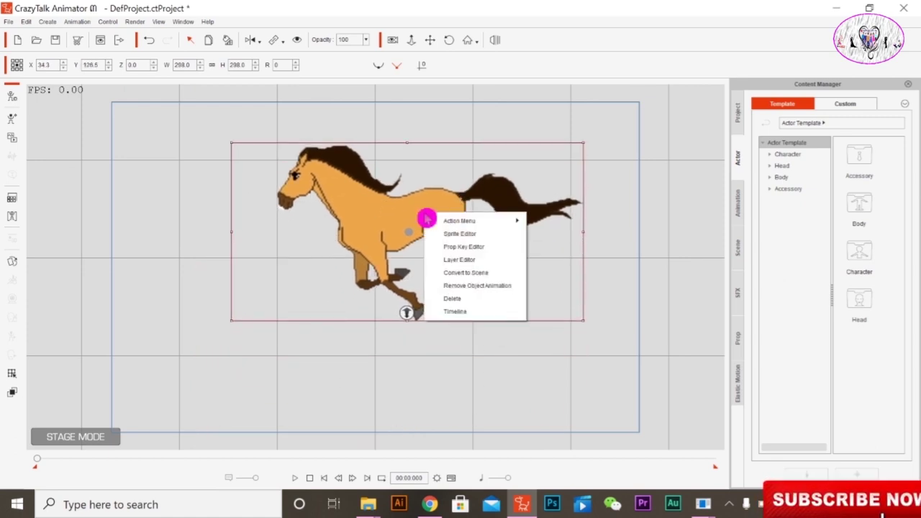
click(478, 286)
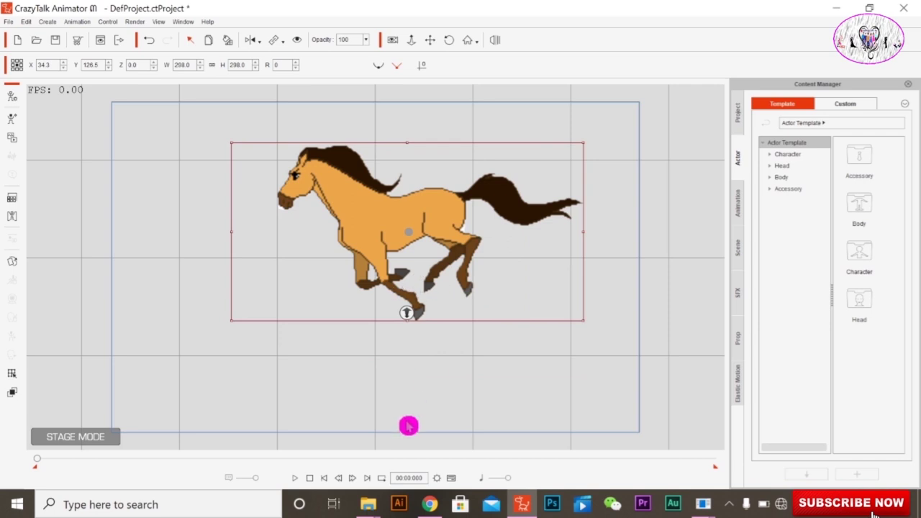
click(451, 479)
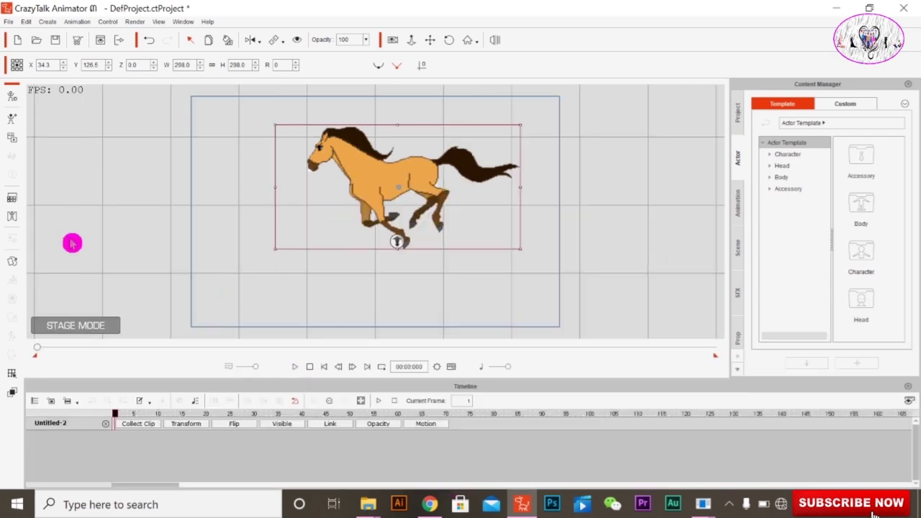
- Add the project and transform tracks to the timeline and enter the horse's sprite editor
click(12, 261)
click(490, 250)
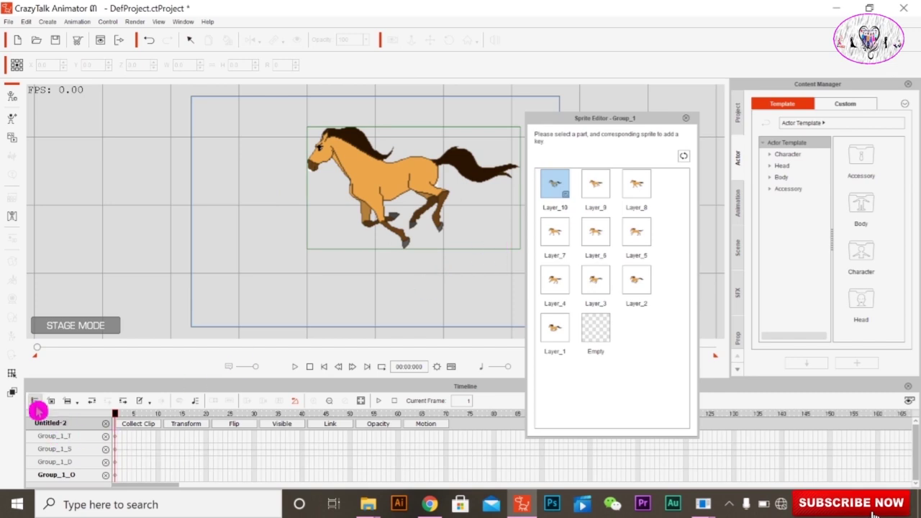
click(34, 401)
click(42, 419)
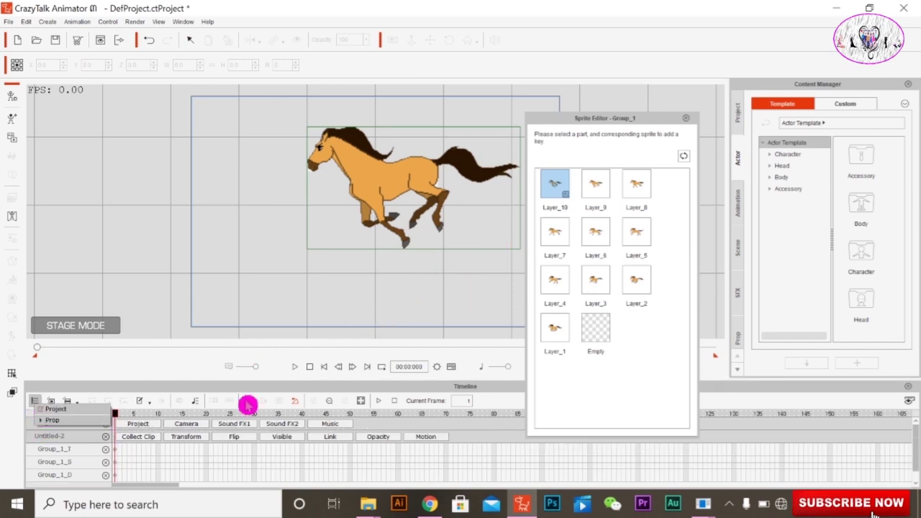
click(186, 436)
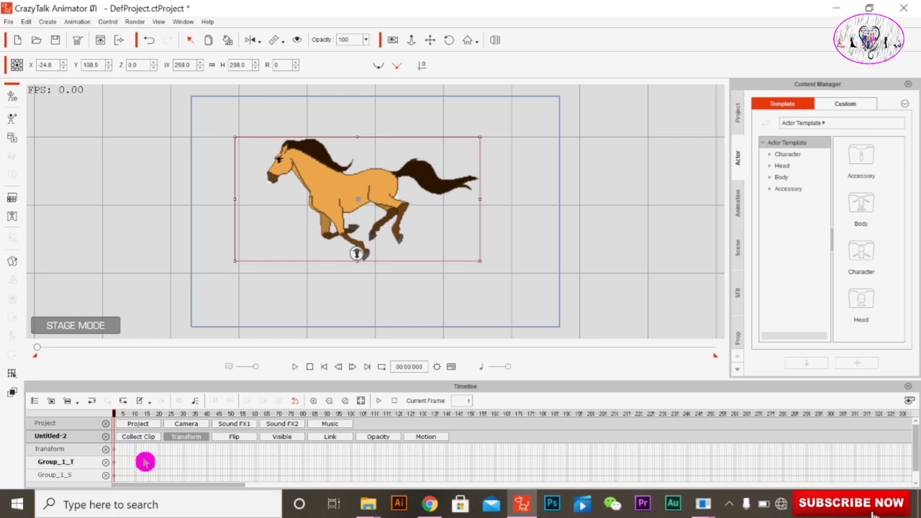
click(15, 264)
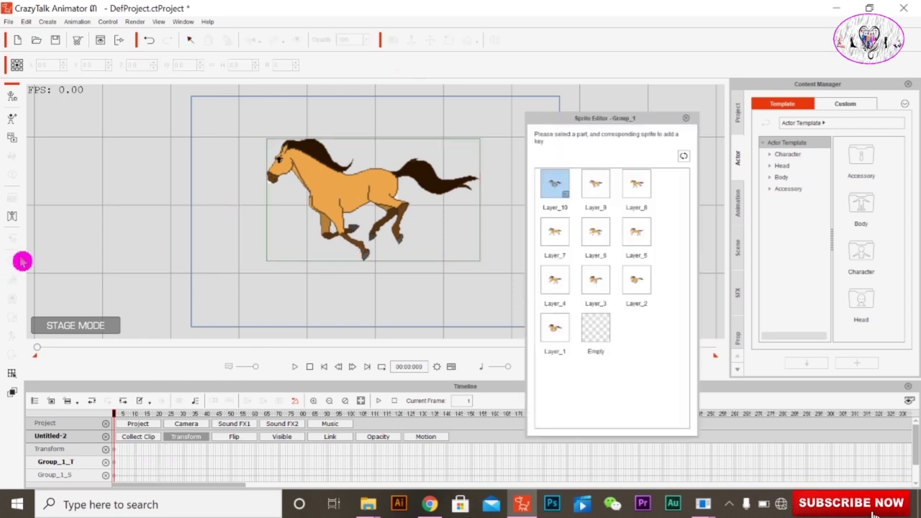
- Key sprite poses Layer_1 through Layer_4 on successive frames
click(565, 334)
click(353, 366)
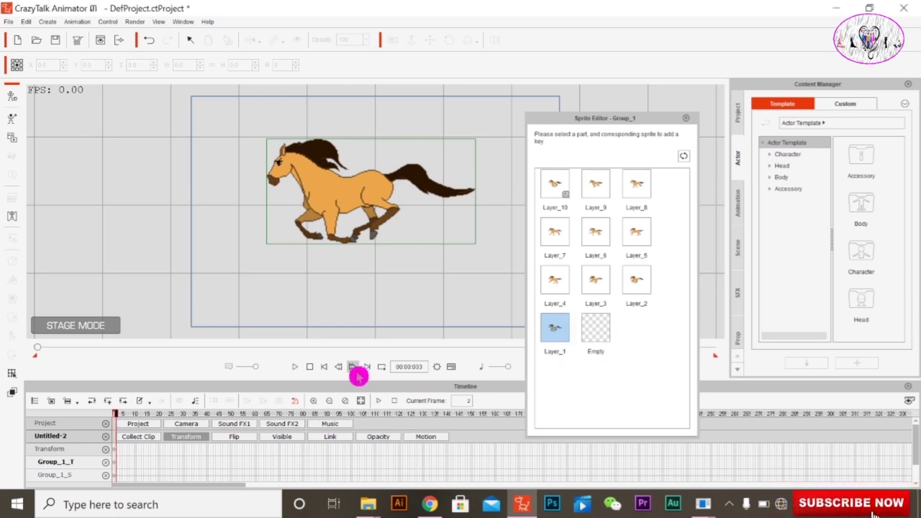
click(353, 366)
click(644, 295)
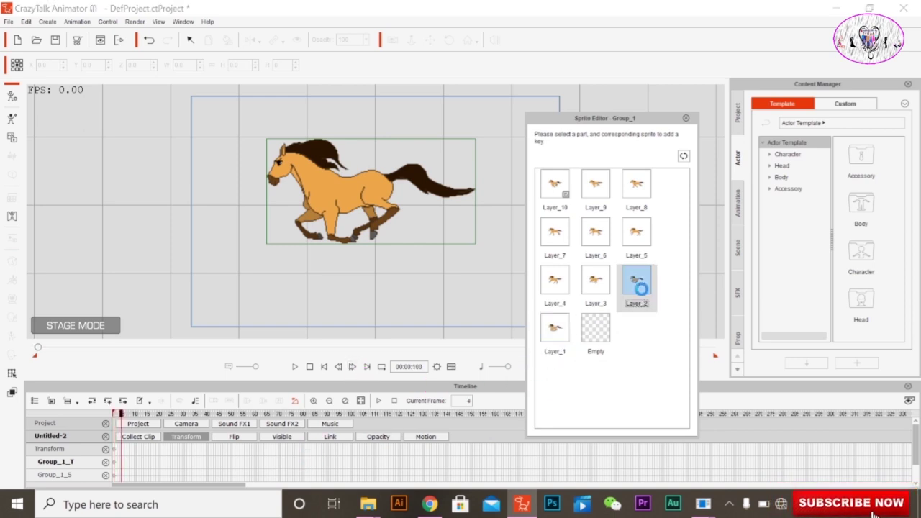
click(356, 369)
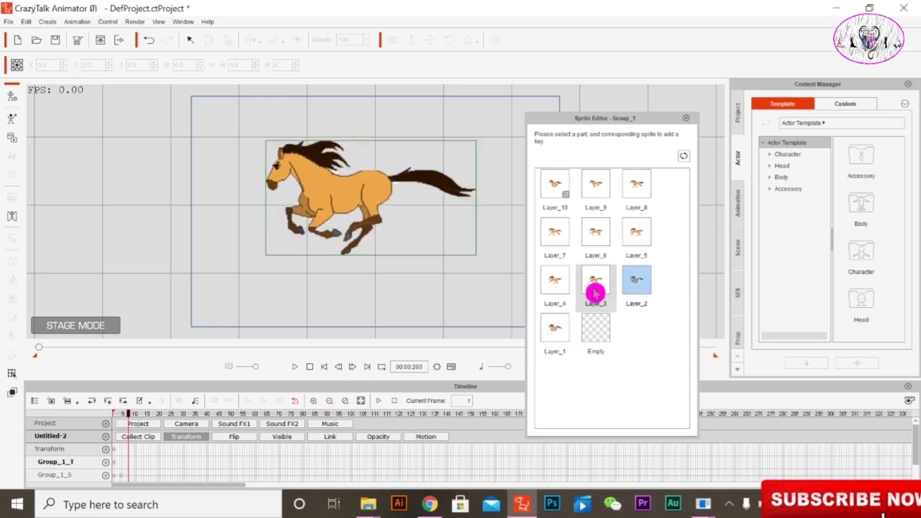
click(596, 281)
click(355, 370)
click(555, 282)
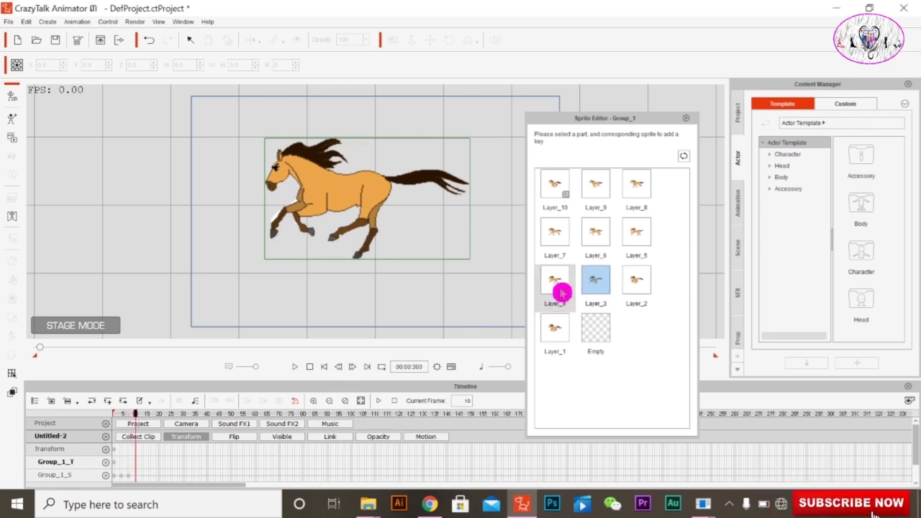
- Key sprite poses Layer_5 through Layer_10 on successive frames
click(636, 232)
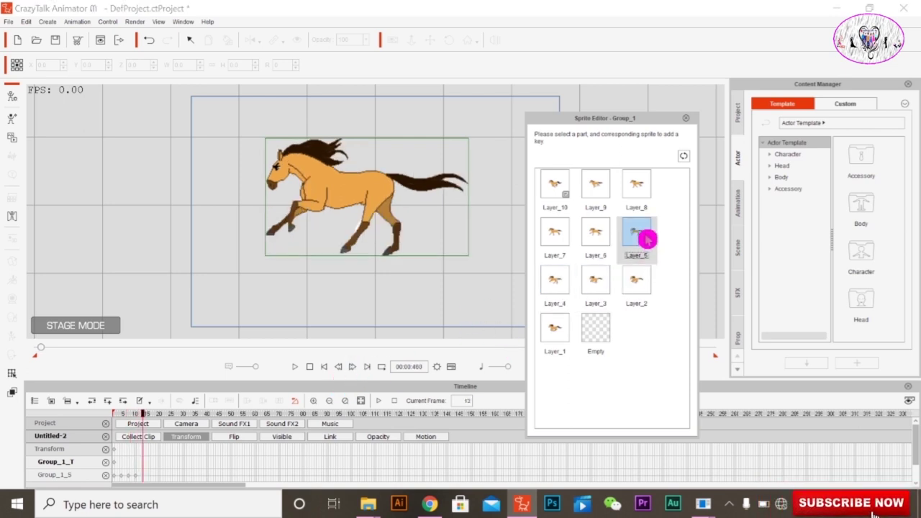
click(354, 367)
click(596, 232)
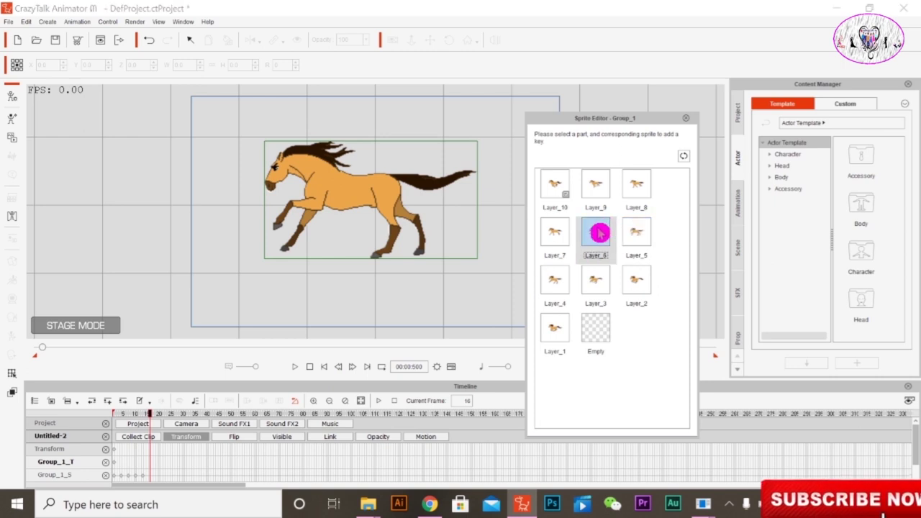
click(353, 368)
click(553, 233)
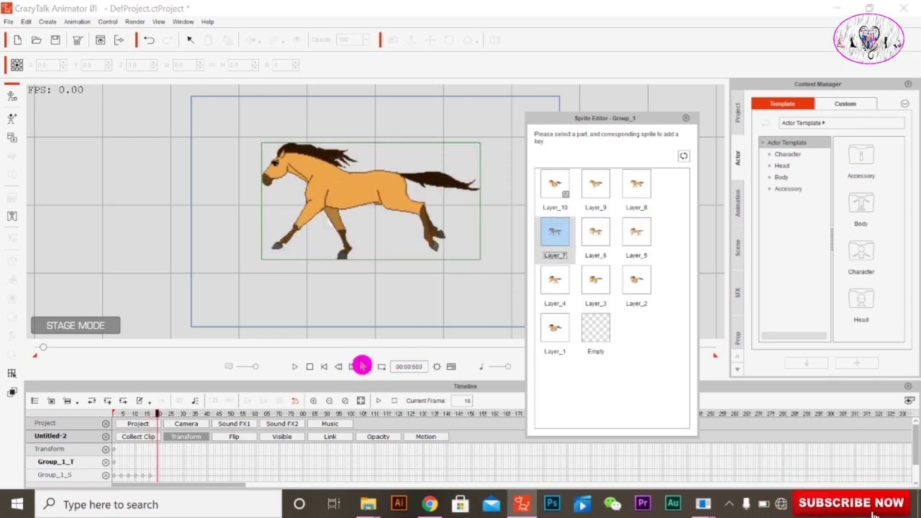
click(353, 368)
click(636, 189)
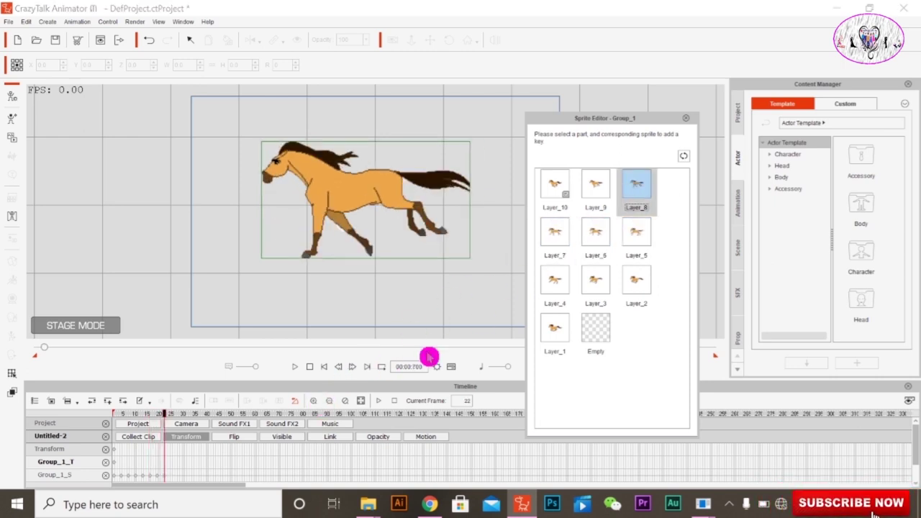
click(353, 368)
click(597, 194)
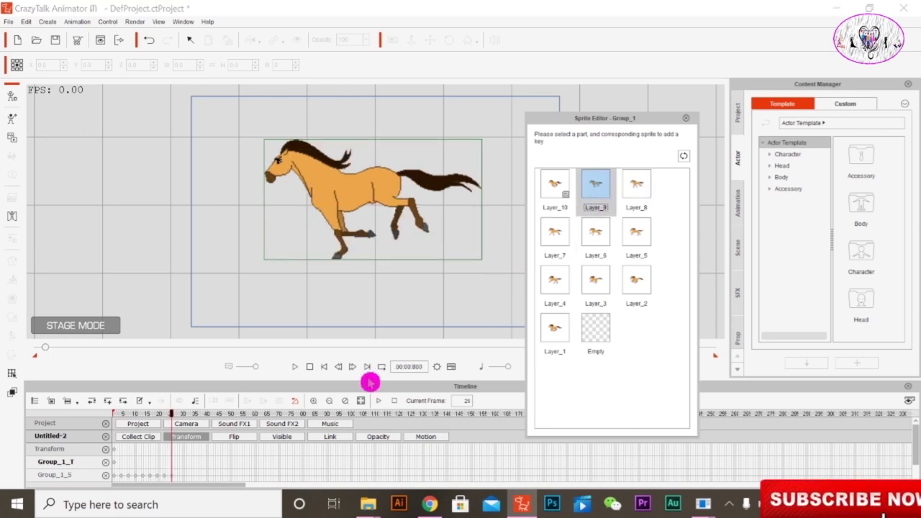
click(353, 368)
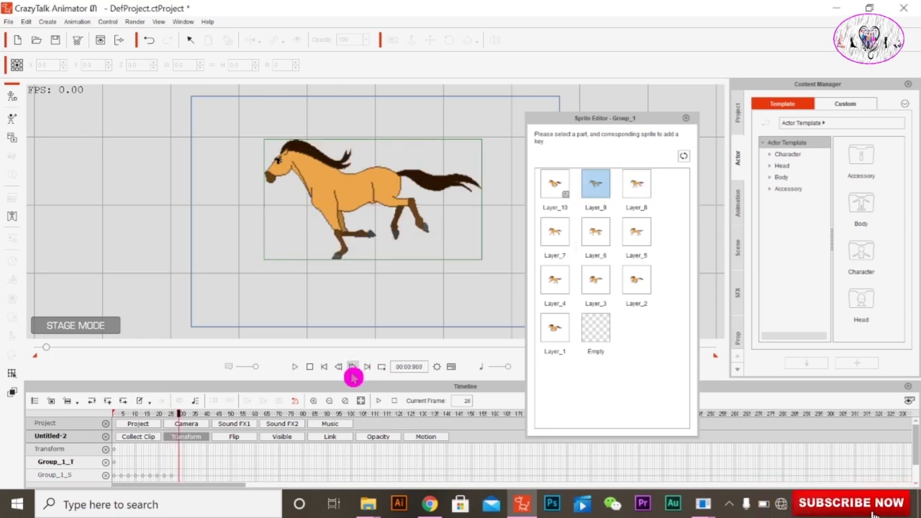
click(555, 188)
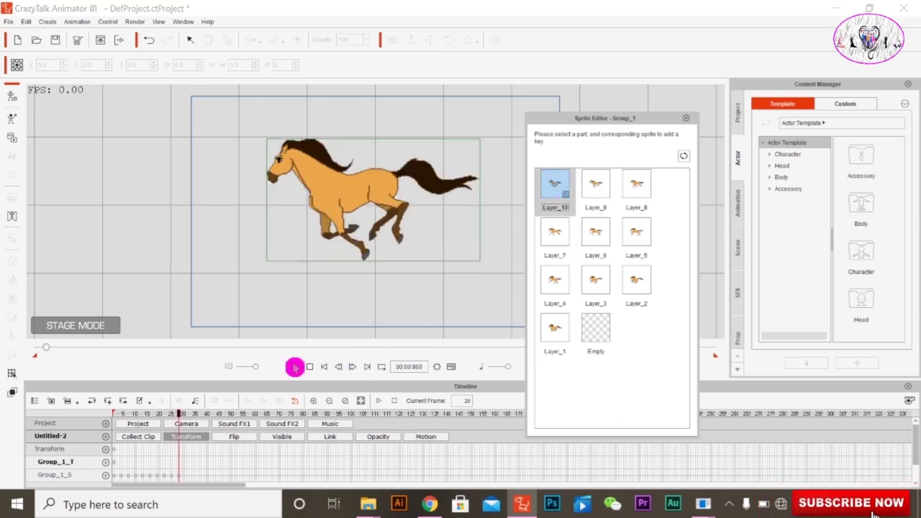
click(356, 370)
- Restart the cycle, keying poses Layer_1 through Layer_4 again
click(555, 328)
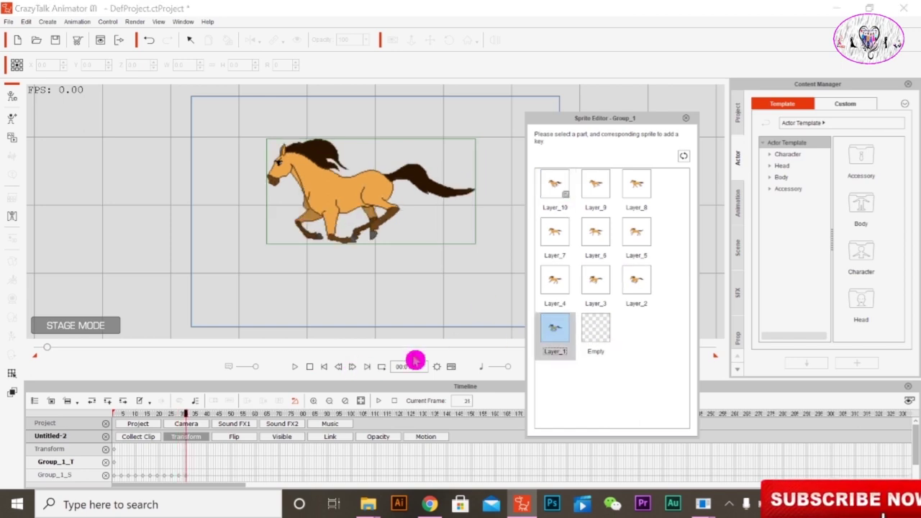
click(353, 367)
click(352, 367)
click(647, 295)
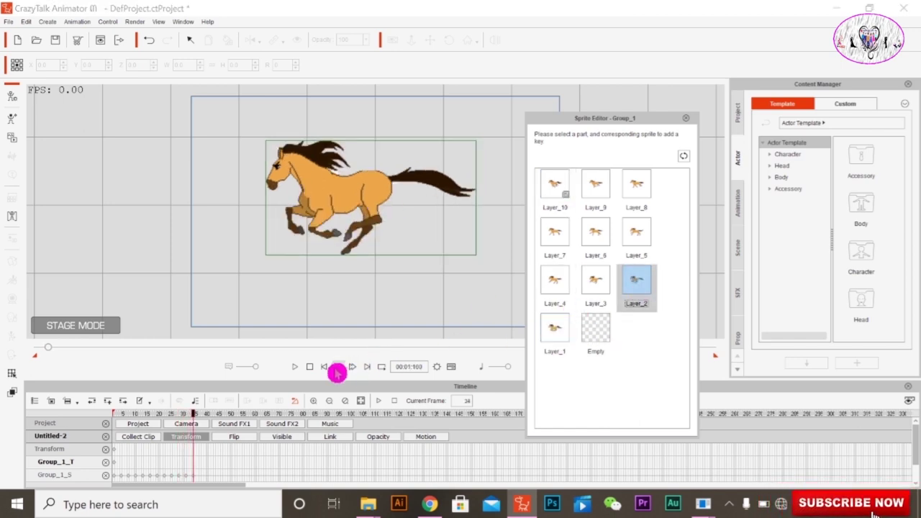
click(354, 370)
click(596, 279)
click(352, 367)
click(554, 281)
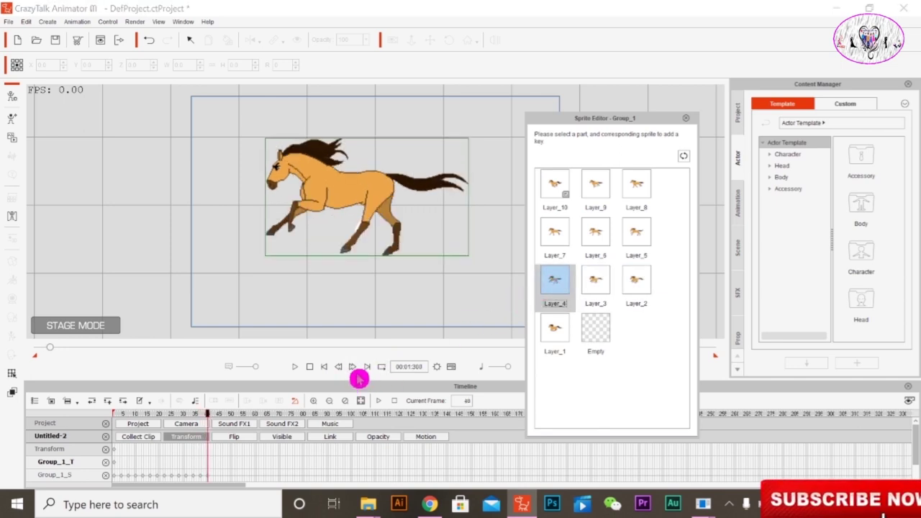
- Key poses Layer_5 through Layer_10 again to finish the second cycle
click(352, 368)
click(633, 264)
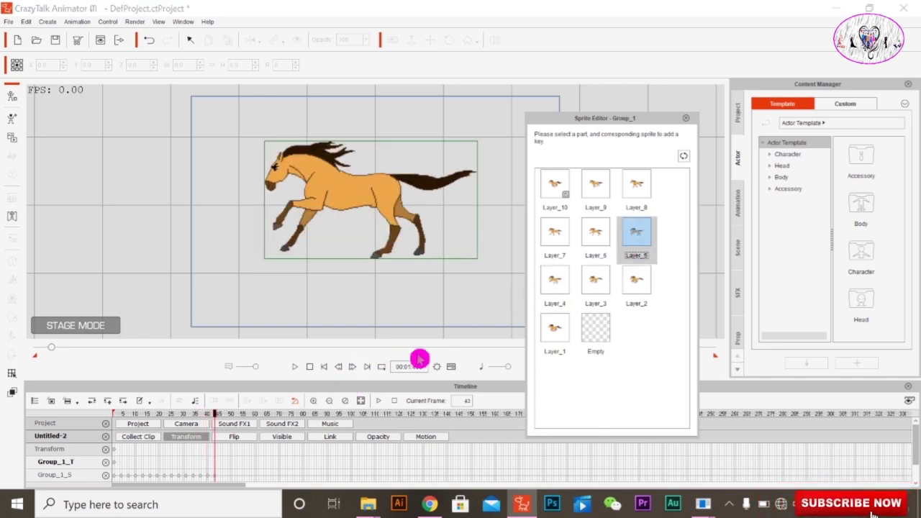
click(354, 369)
click(596, 231)
click(353, 368)
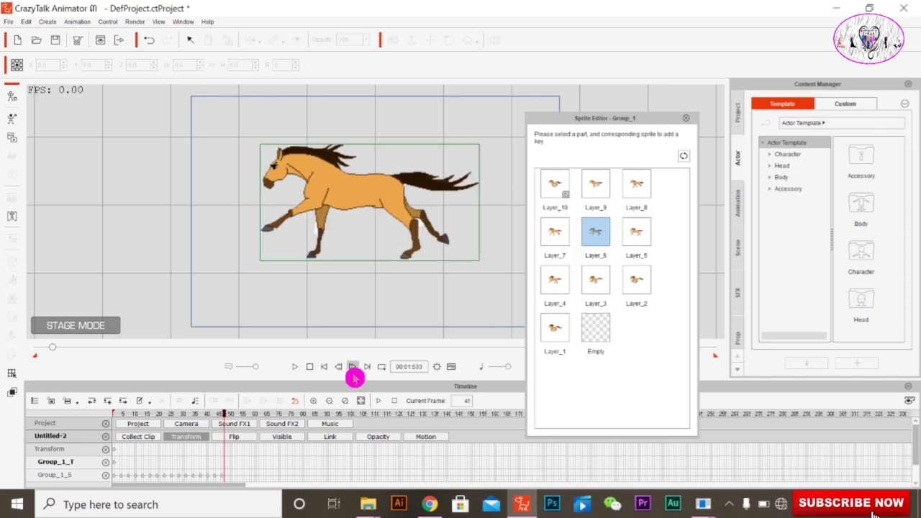
click(554, 231)
click(356, 368)
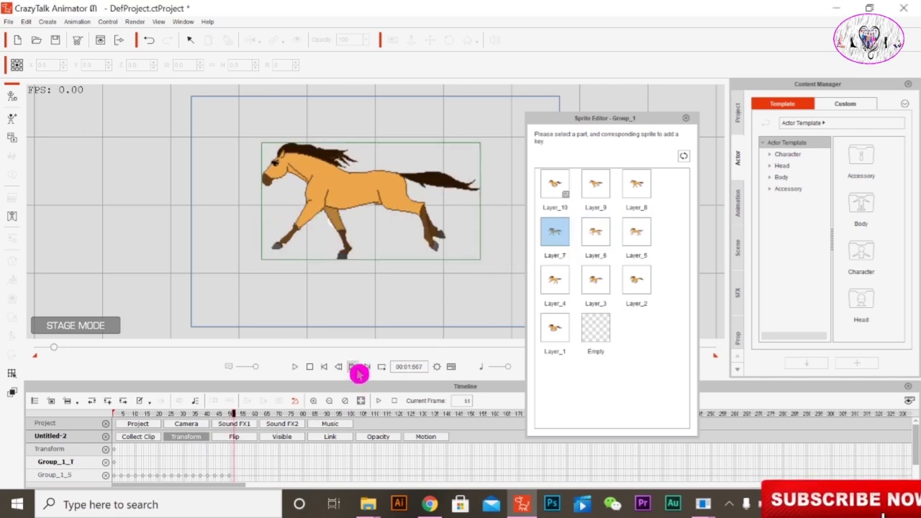
click(637, 185)
click(353, 369)
click(353, 369)
click(596, 184)
double_click(353, 368)
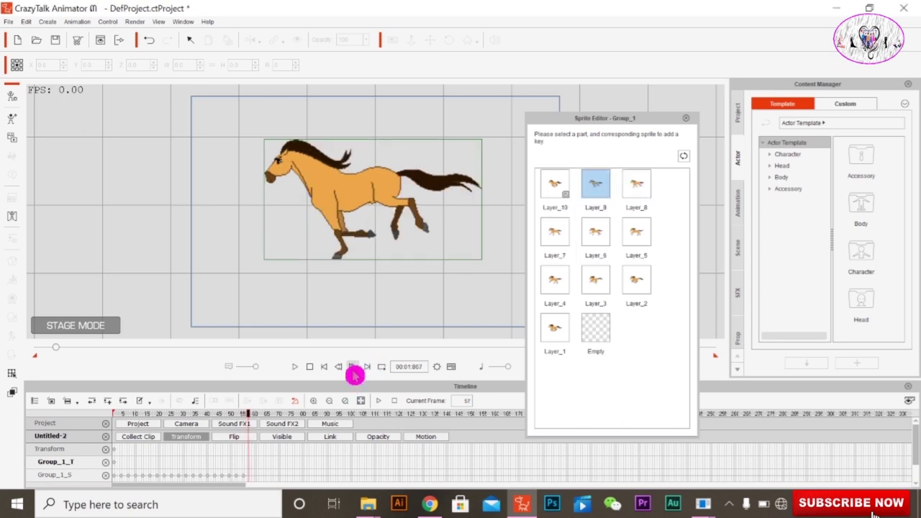
click(555, 189)
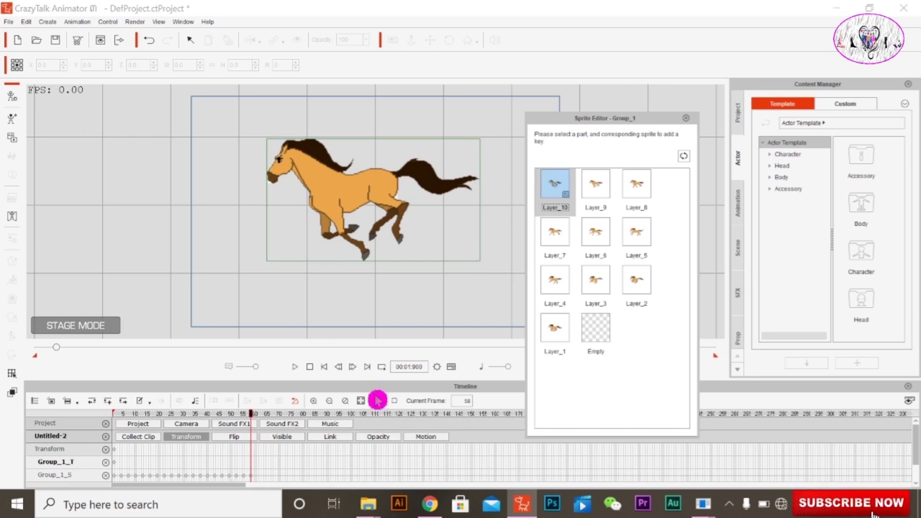
- Set the project's total frames to 58 in Project Settings
click(438, 368)
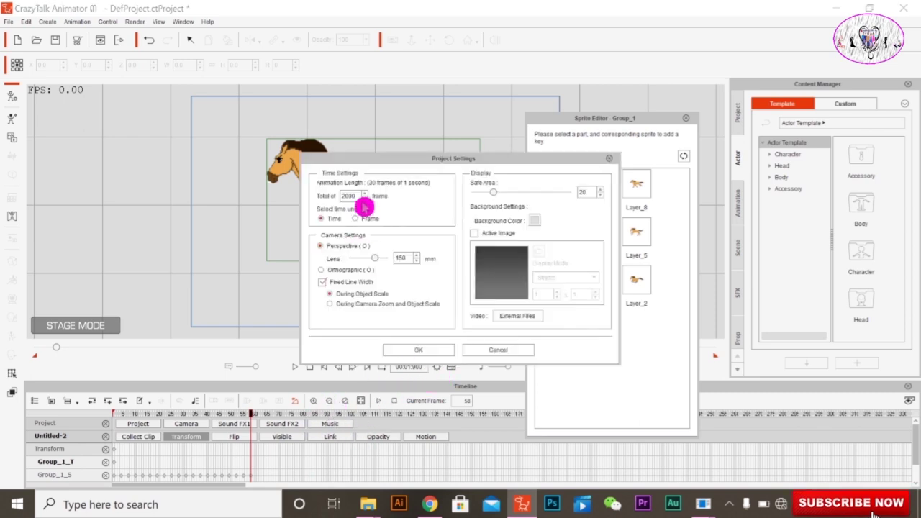
text(2)
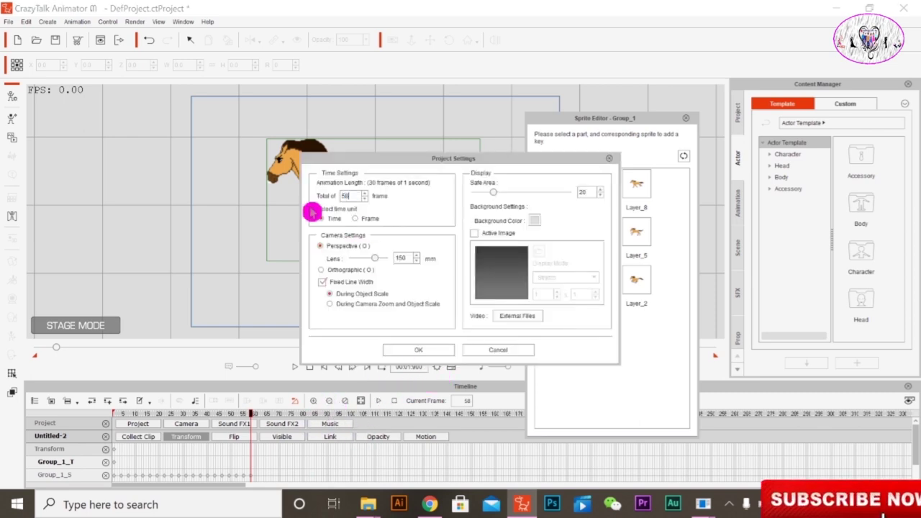
click(418, 350)
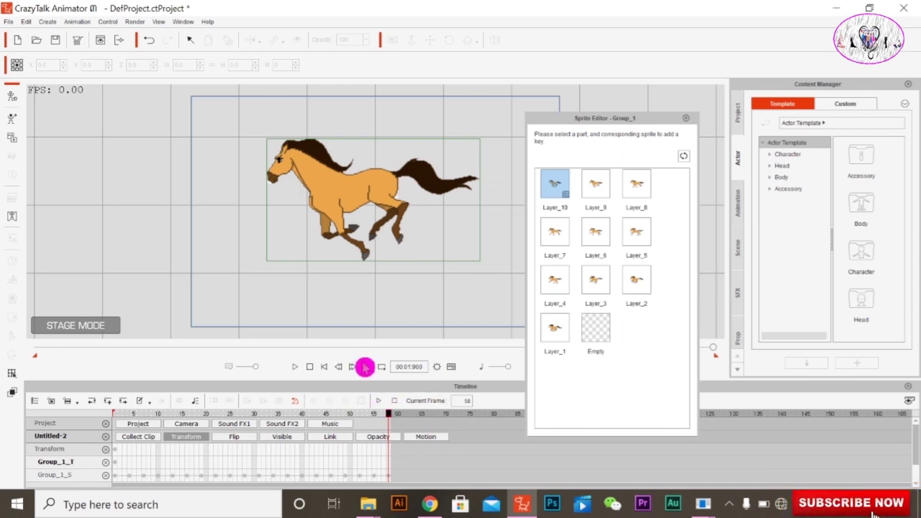
click(295, 367)
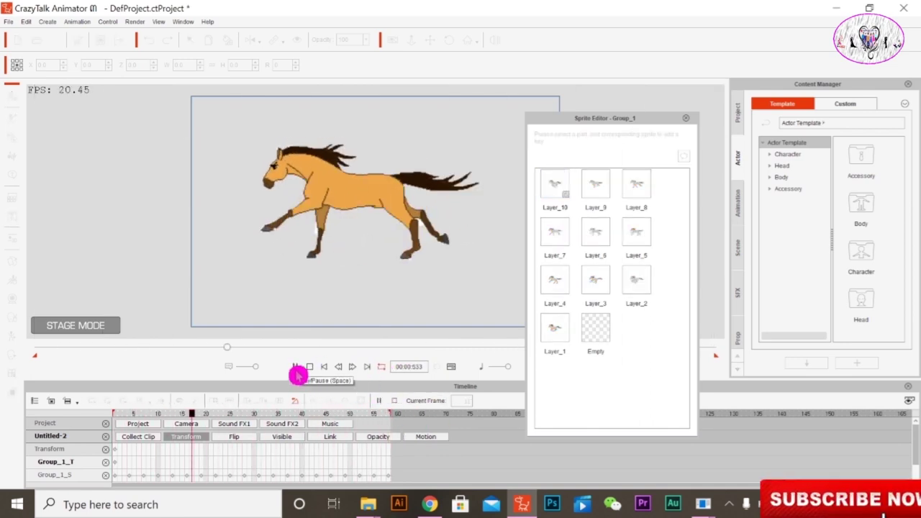
click(296, 368)
click(296, 368)
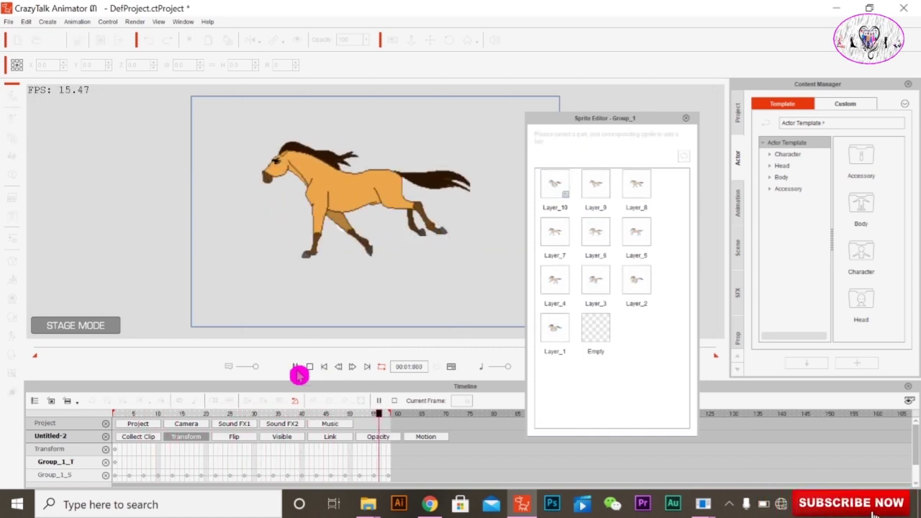
click(296, 367)
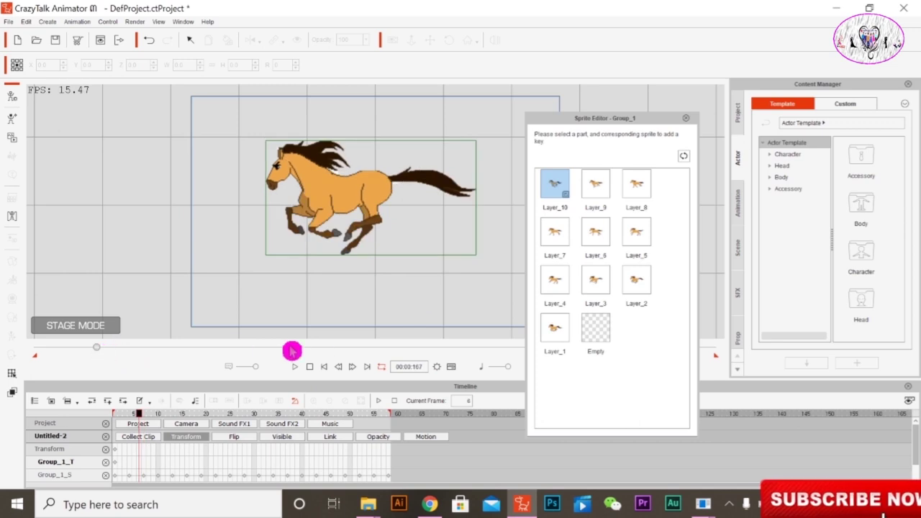
- Jump to the last frame, exit sprite editing, and browse the library to Prop > Custom
drag(114, 352, 639, 348)
click(685, 117)
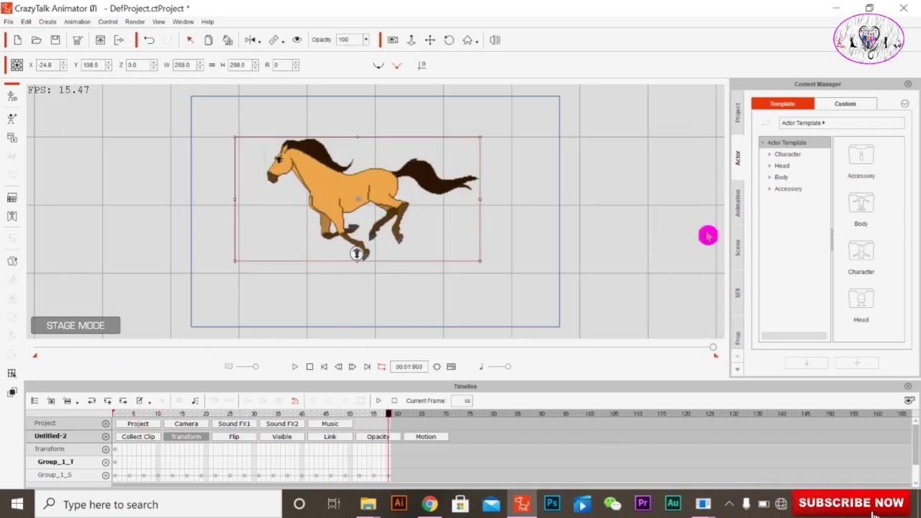
click(860, 103)
click(737, 337)
click(737, 328)
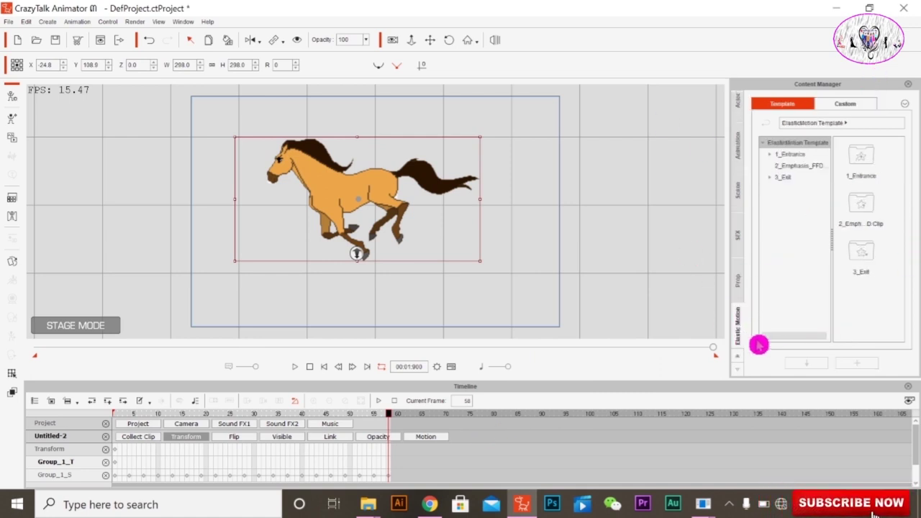
click(741, 288)
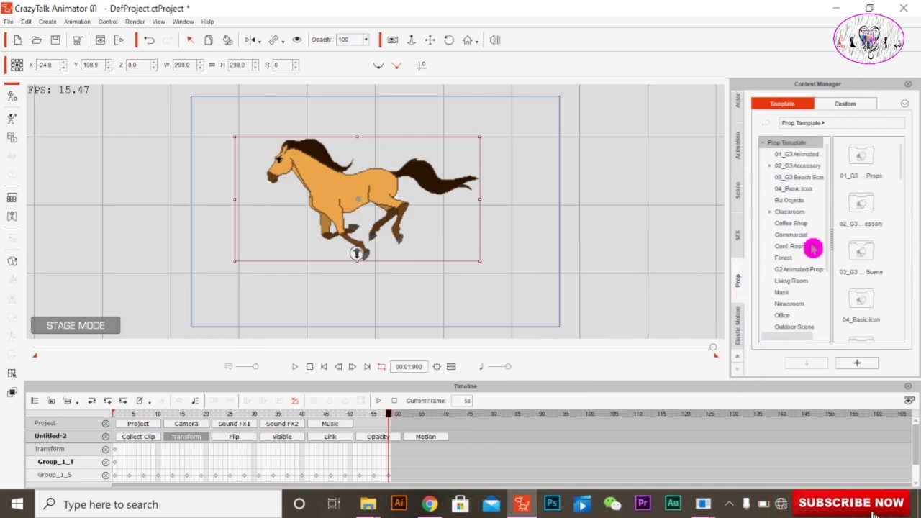
click(866, 107)
- Delete the old horse item from the custom props
click(866, 176)
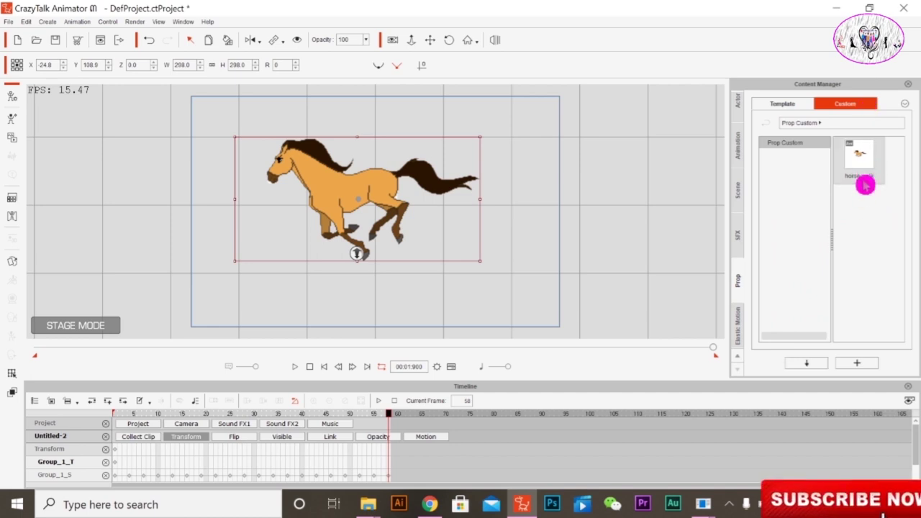
key(Delete)
click(481, 285)
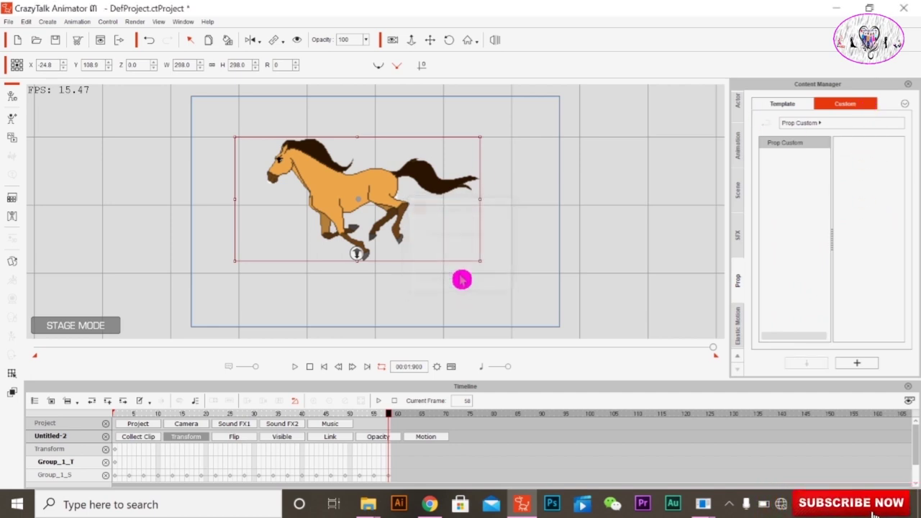
- Add the current horse to the custom props as Custom, overwriting the existing item
click(867, 367)
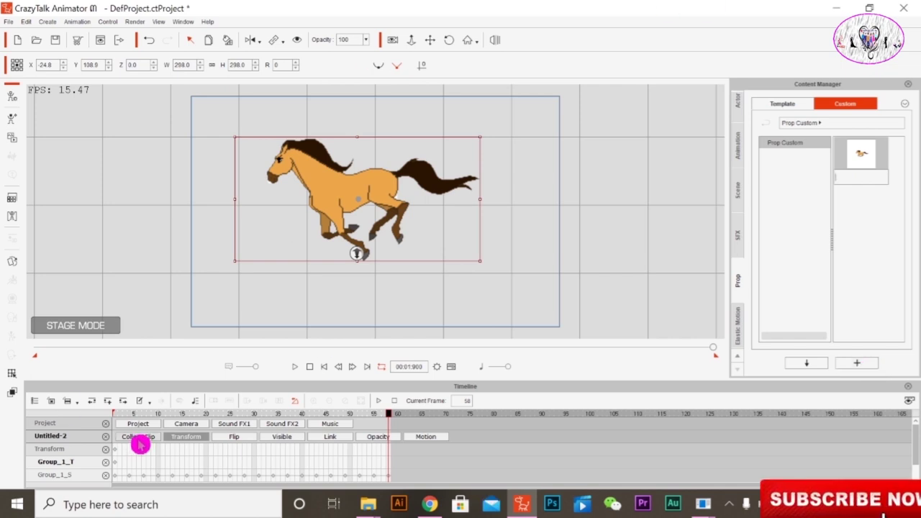
click(140, 439)
click(519, 281)
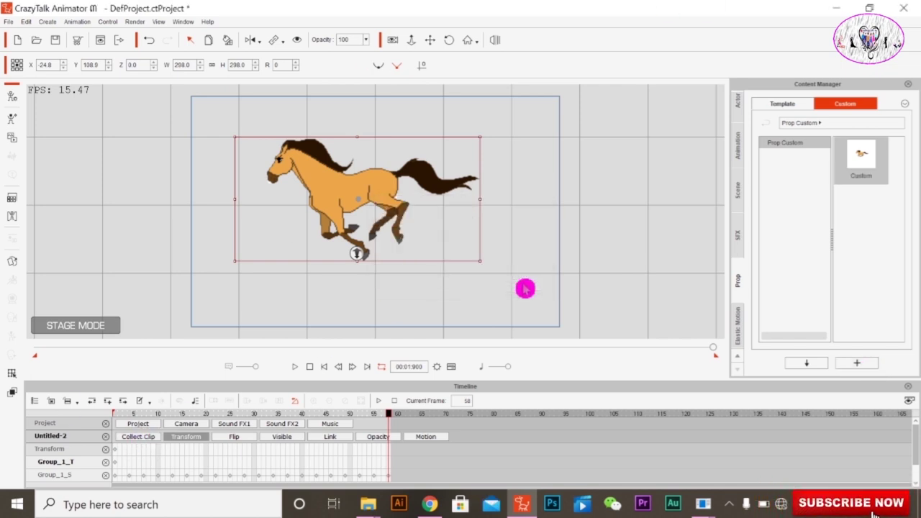
click(866, 365)
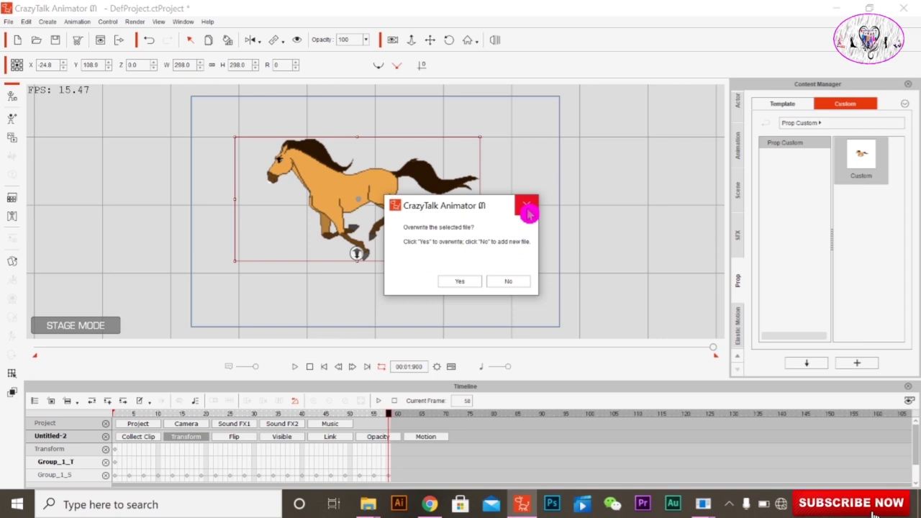
click(472, 283)
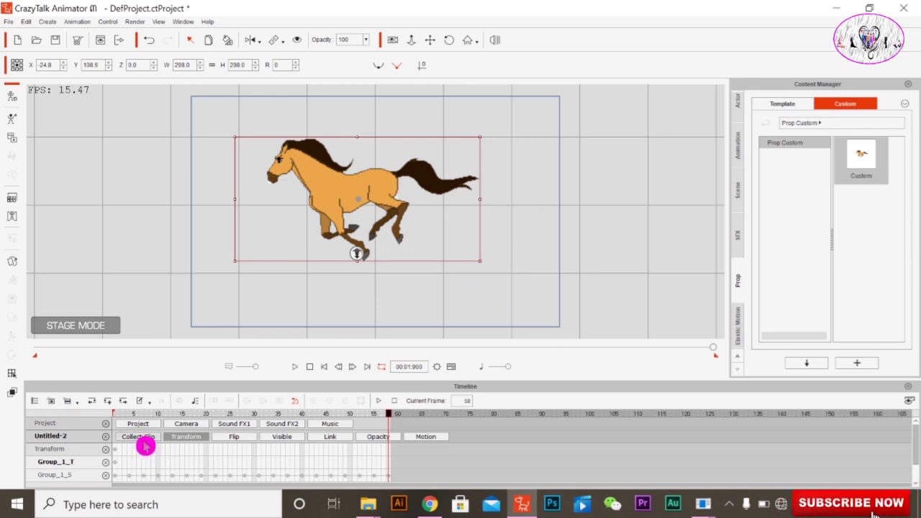
- Add the horse's full 0–58 frame clip range to the Action menu
click(143, 442)
scroll(238, 440, down, 1)
scroll(353, 442, down, 1)
scroll(352, 443, up, 1)
drag(390, 437, 113, 442)
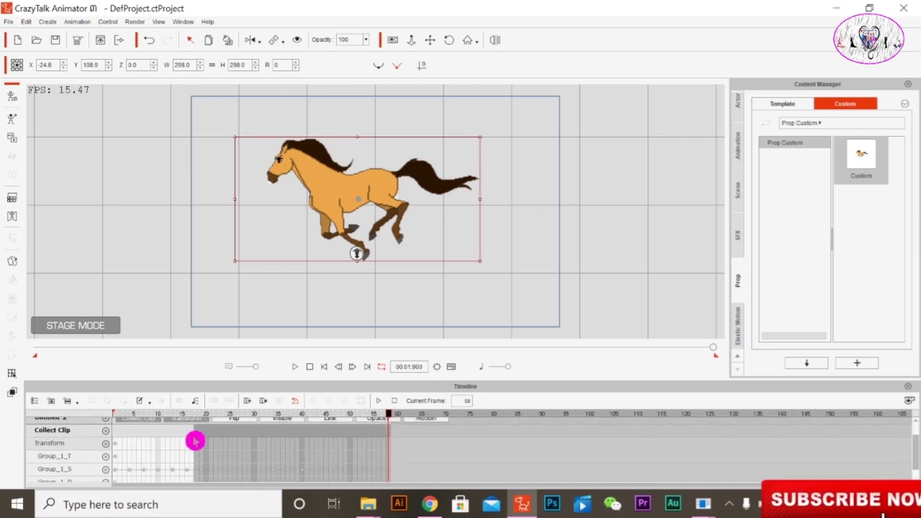
right_click(144, 434)
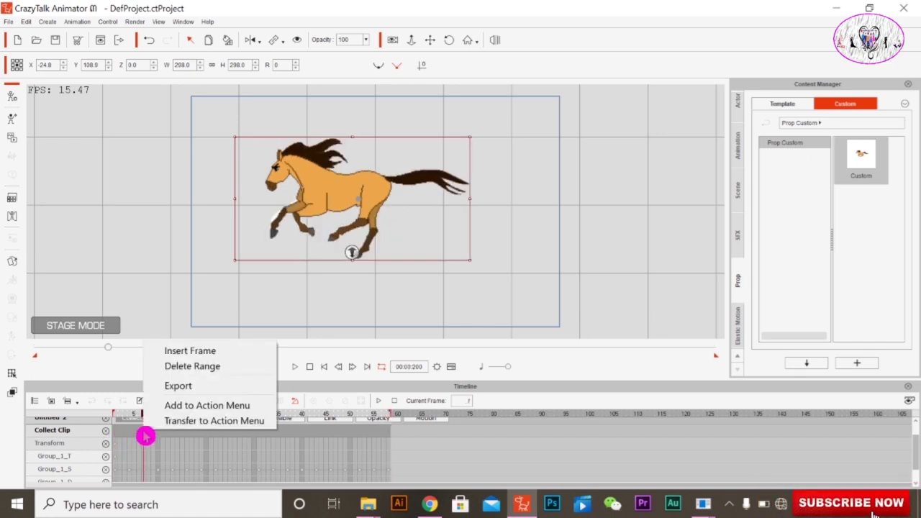
click(228, 408)
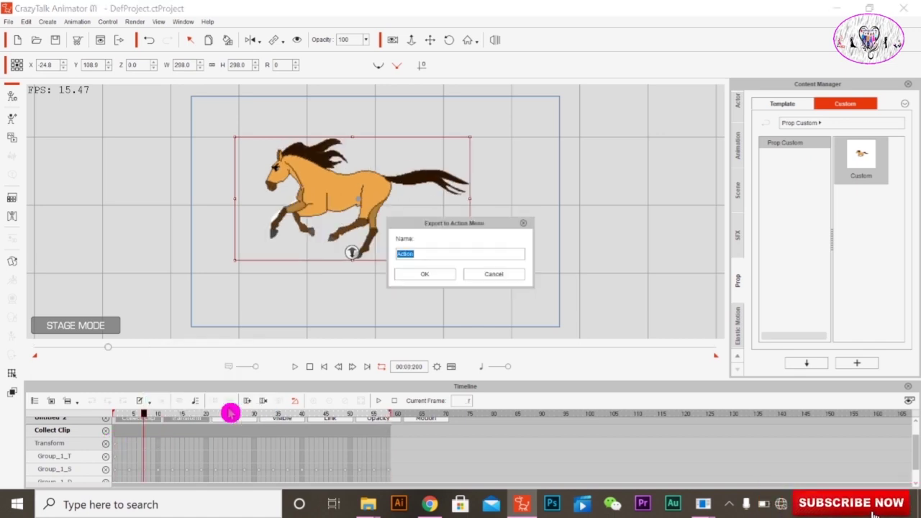
click(432, 276)
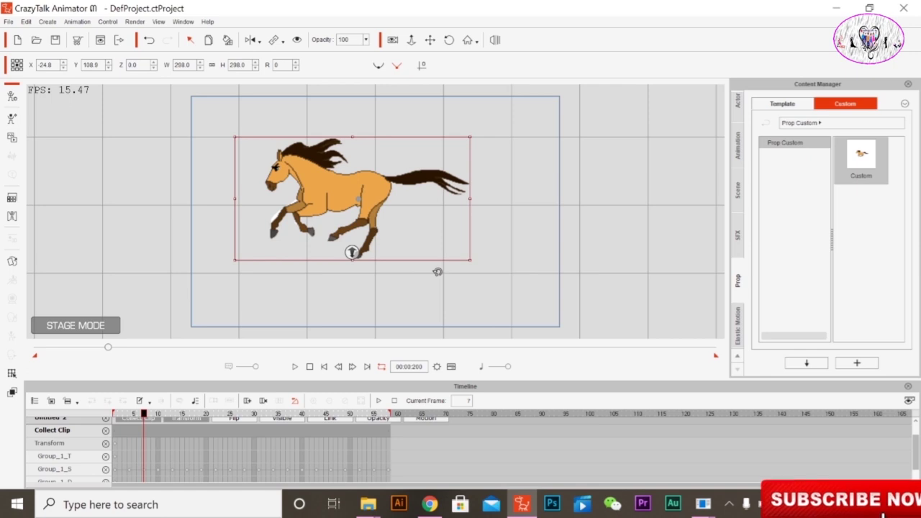
- Overwrite the custom horse prop and rename it horse walk
click(867, 366)
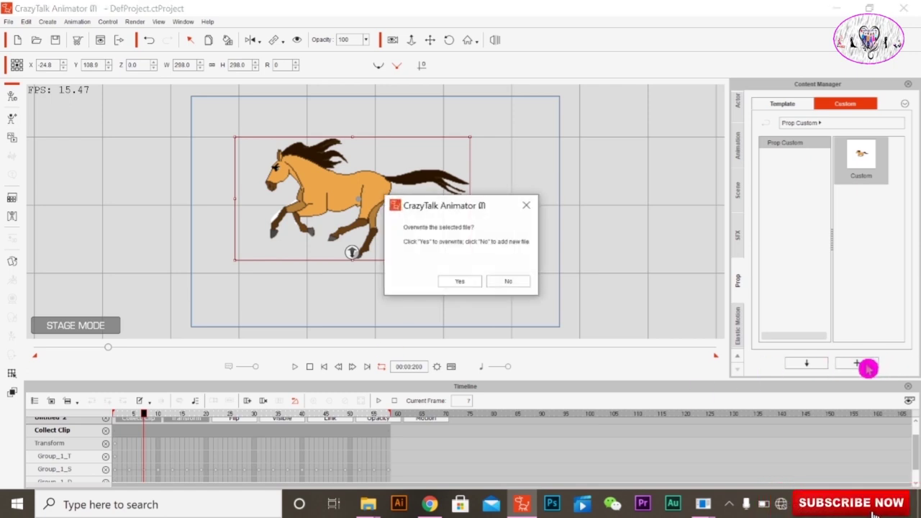
click(469, 284)
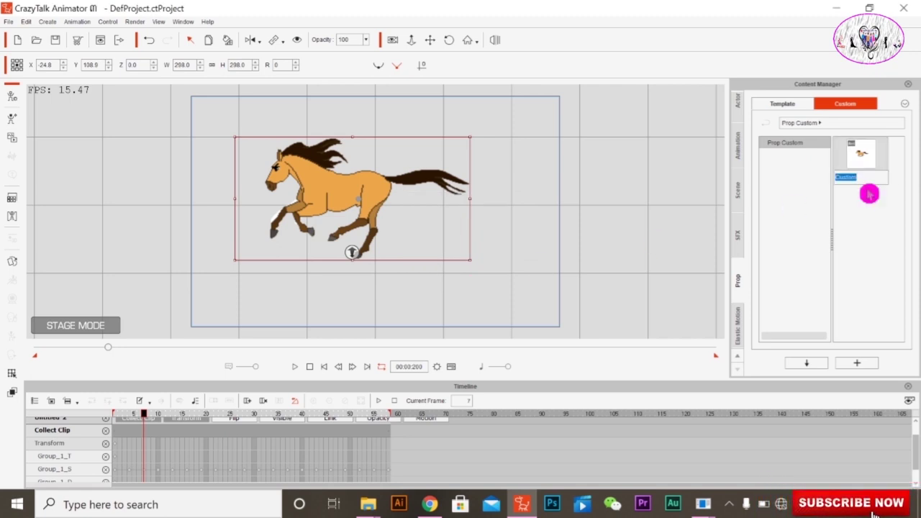
right_click(849, 164)
click(865, 247)
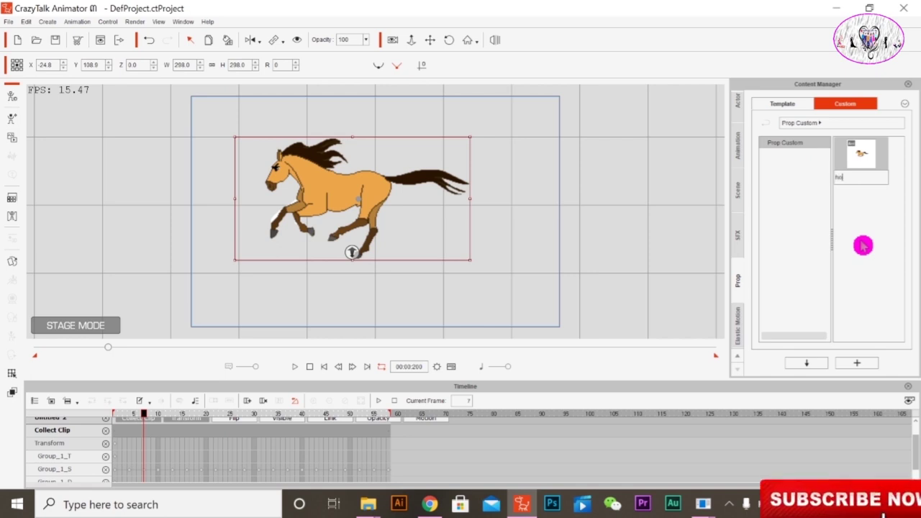
text(horse walk)
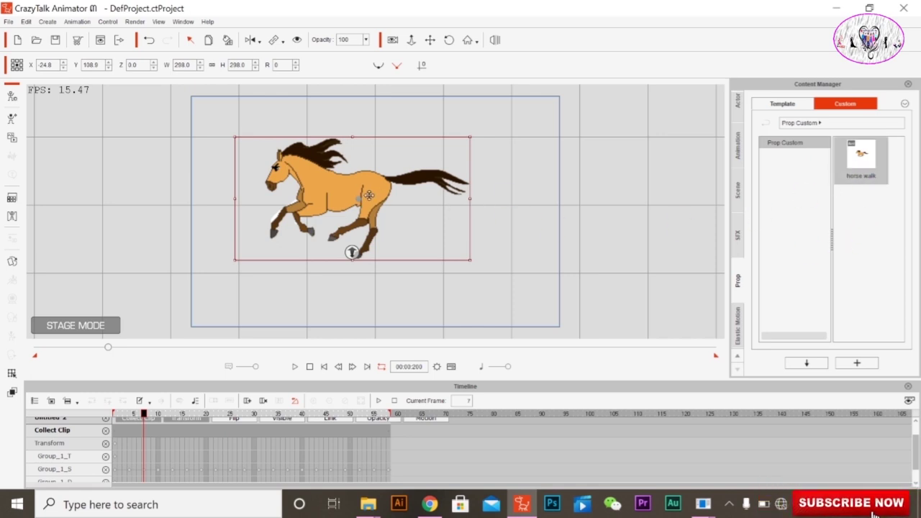
- Replace the stage horse with horse walk from the library and rewind to the first frame
key(Delete)
drag(884, 179, 366, 220)
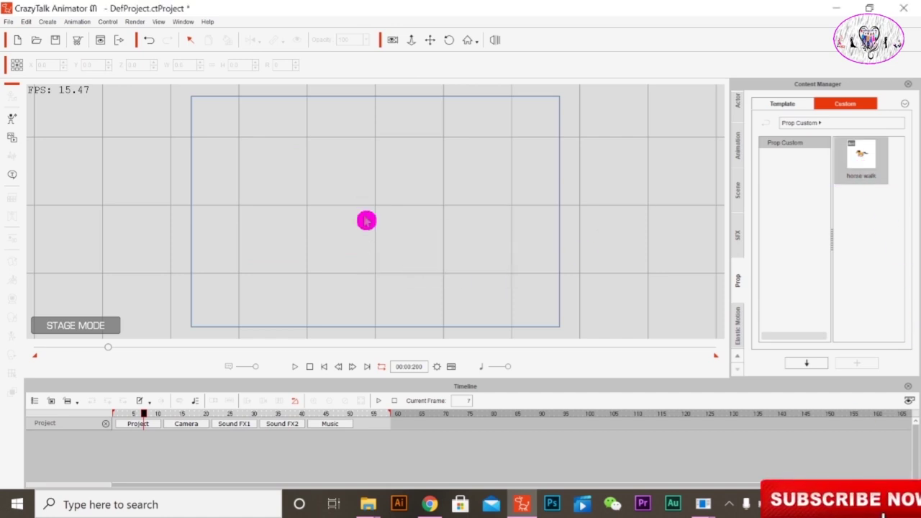
click(324, 370)
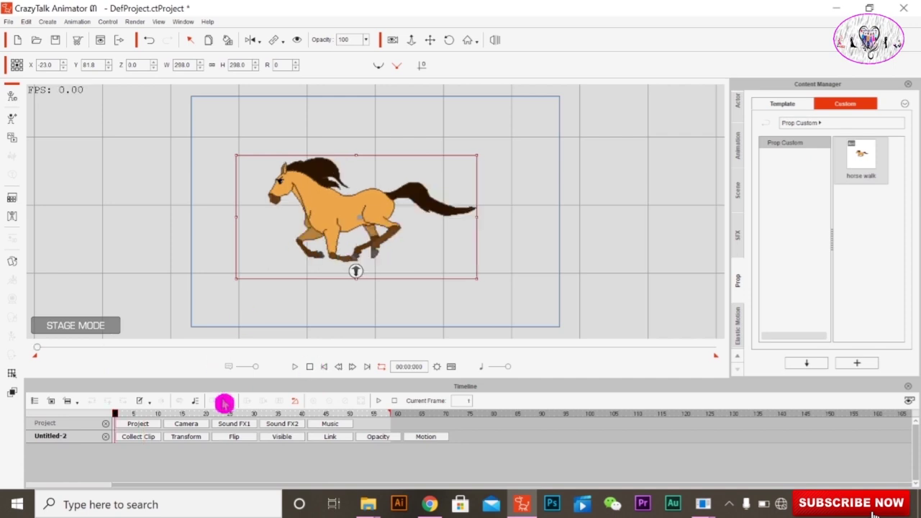
- Play and pause the gallop preview, then show the Motion track at frame 2
click(296, 371)
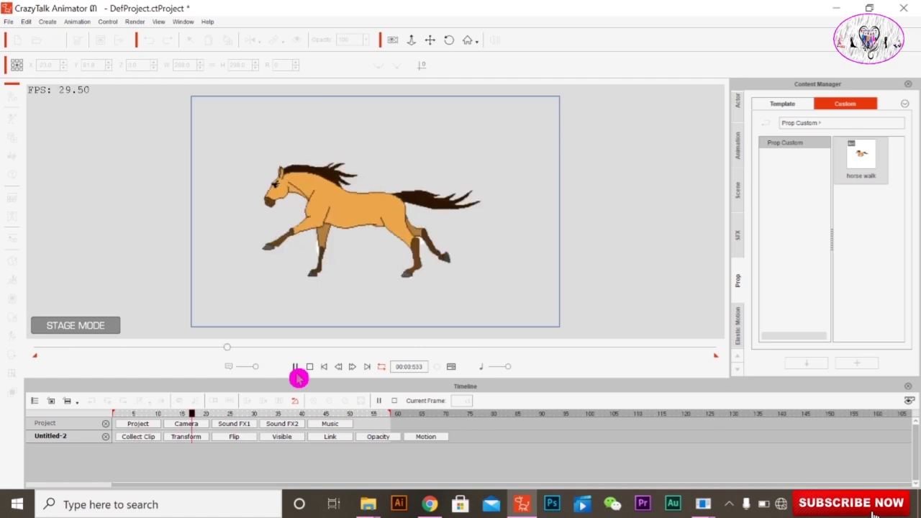
click(296, 371)
click(430, 437)
click(120, 458)
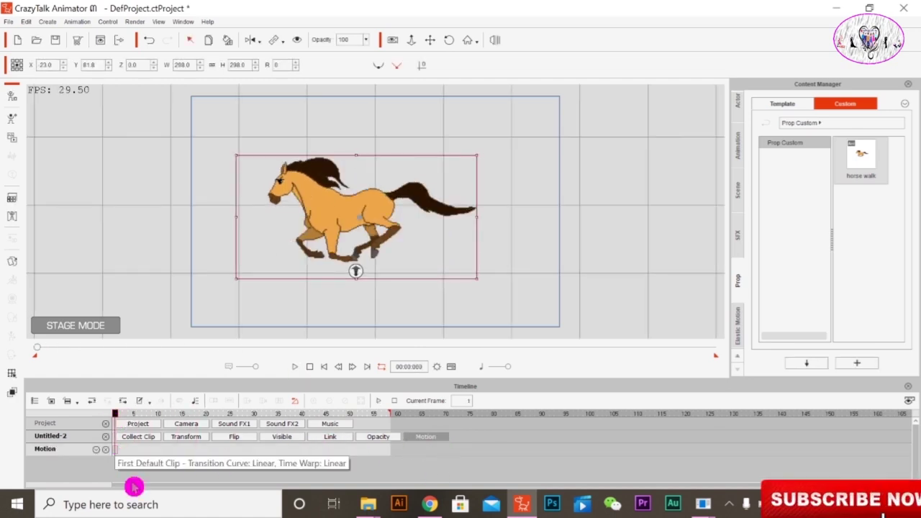
click(118, 456)
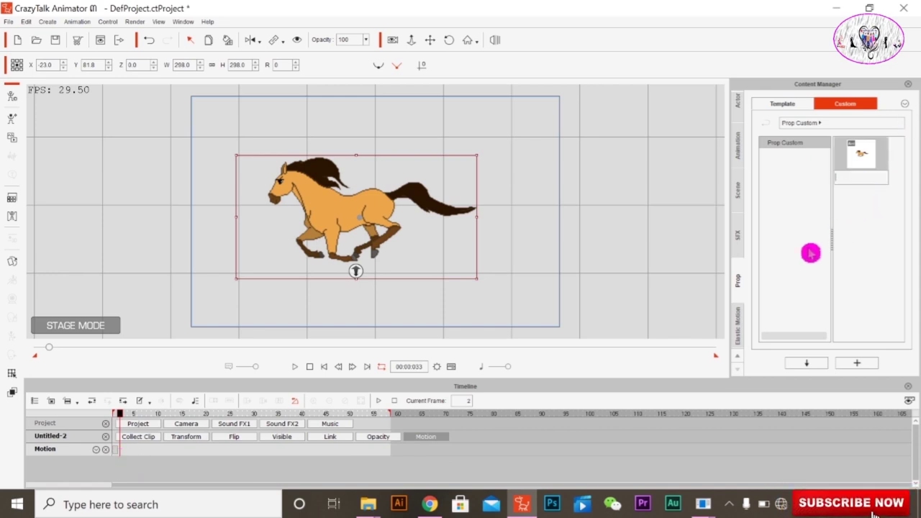
- Add the horse's Motion track range to the Action menu, then delete the horse from the stage
click(138, 437)
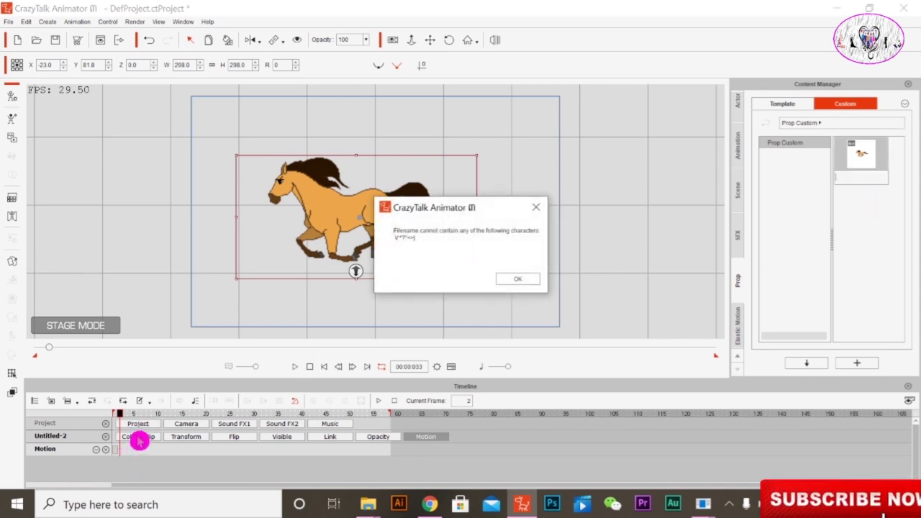
click(530, 282)
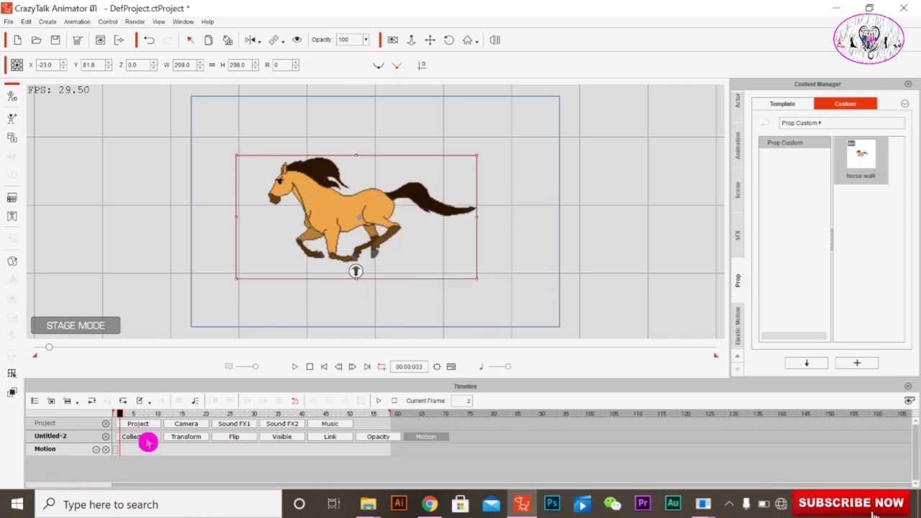
click(147, 443)
click(116, 464)
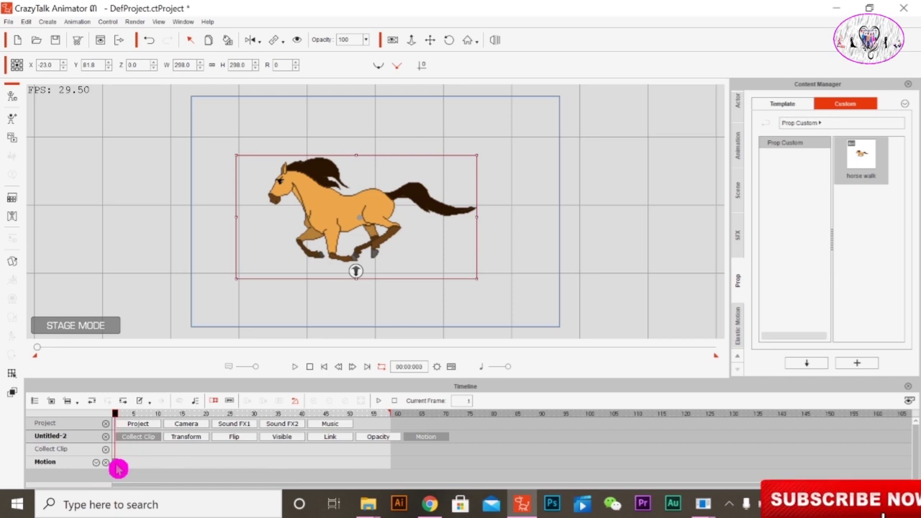
drag(391, 473, 113, 449)
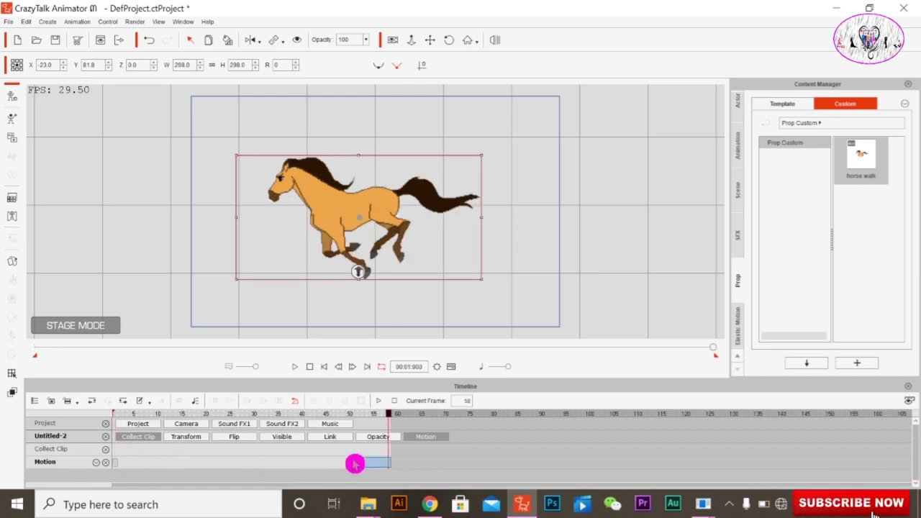
right_click(154, 455)
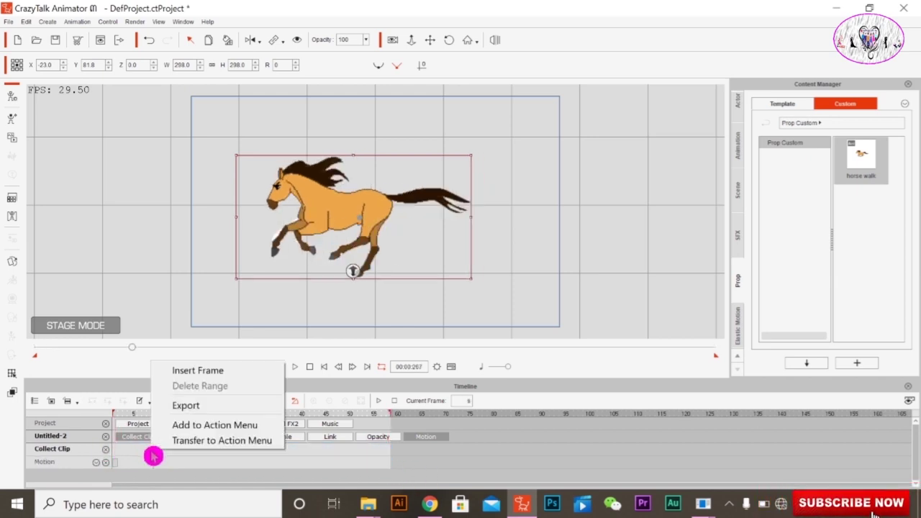
click(230, 426)
click(436, 281)
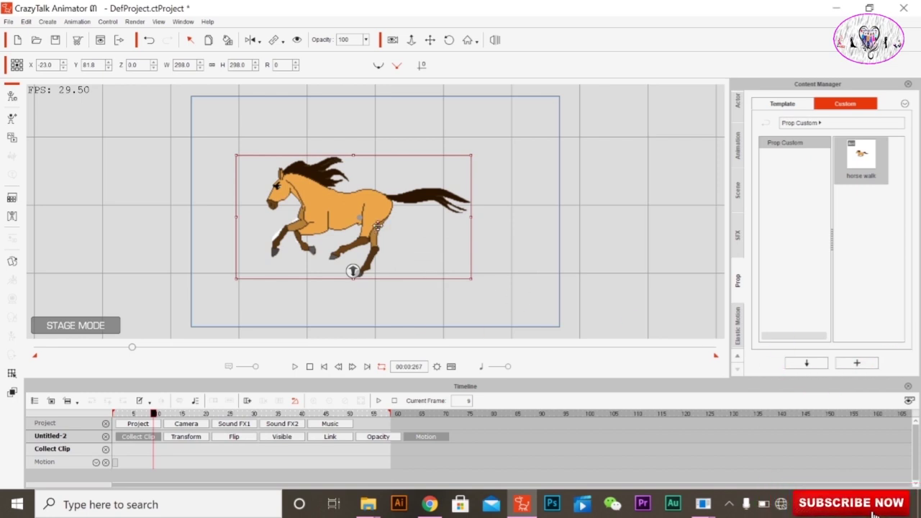
key(Delete)
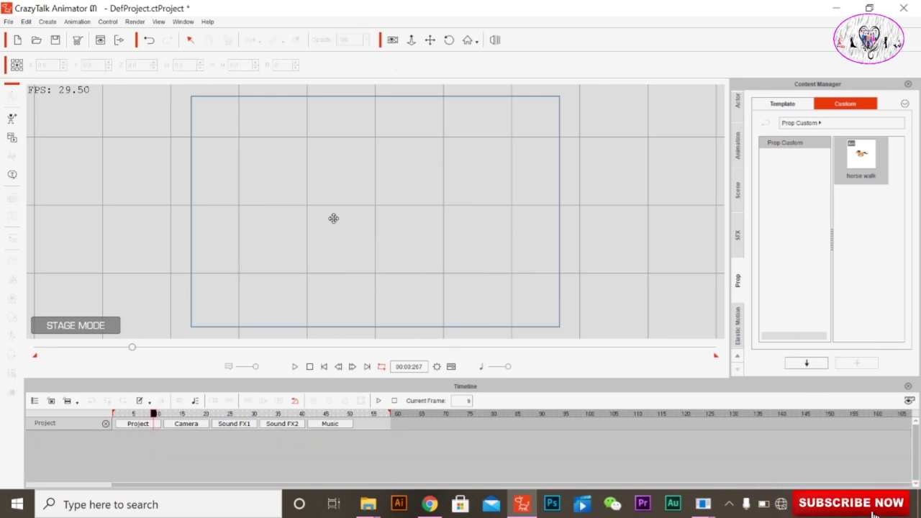
drag(850, 147, 337, 161)
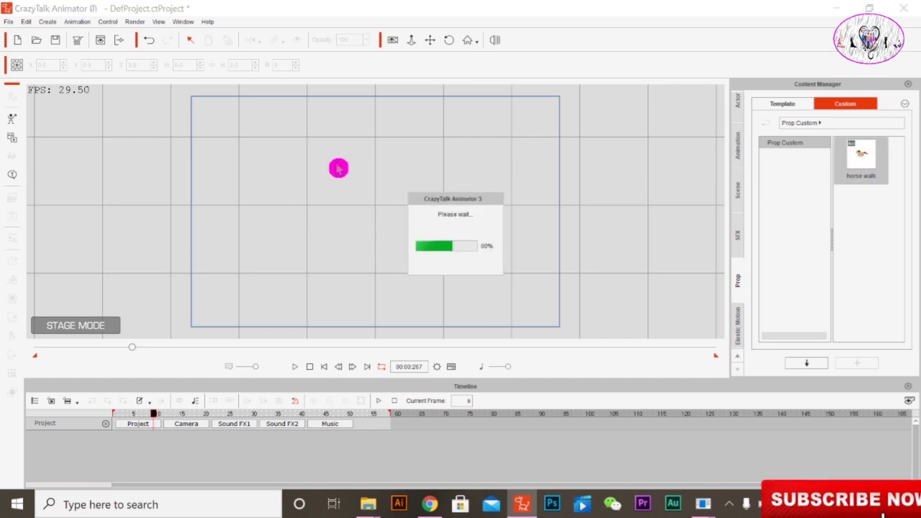
right_click(330, 187)
mouse_move(385, 186)
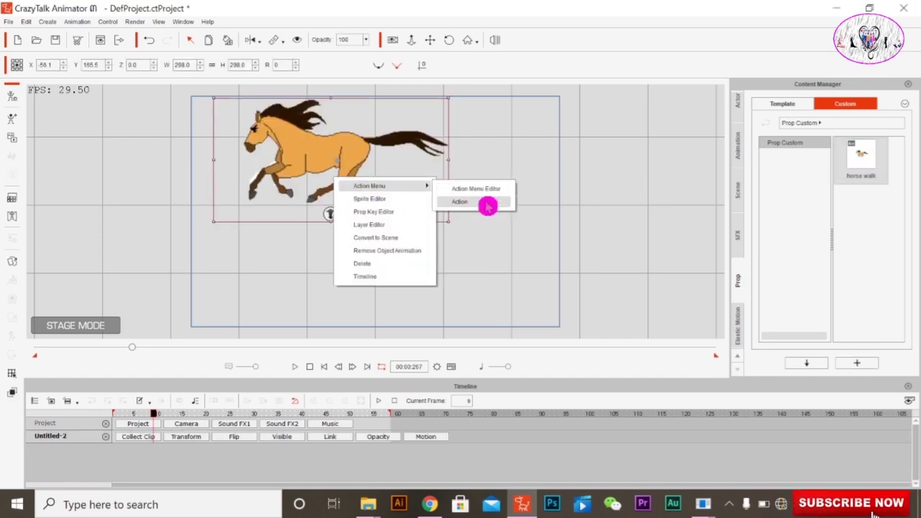
click(488, 202)
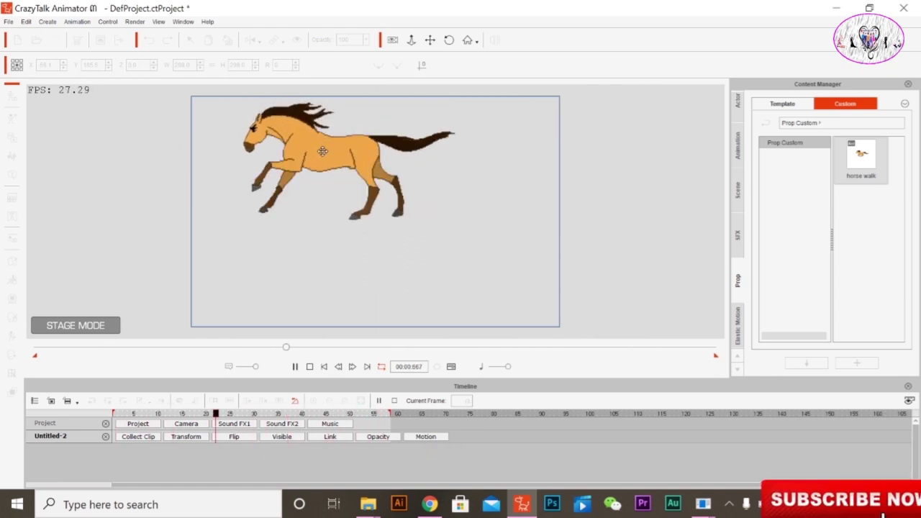
click(310, 367)
click(426, 436)
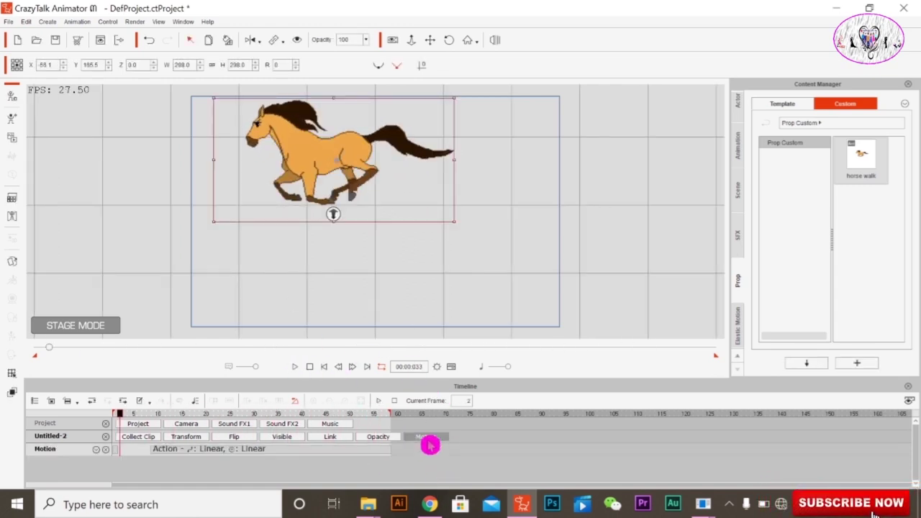
drag(339, 157, 370, 204)
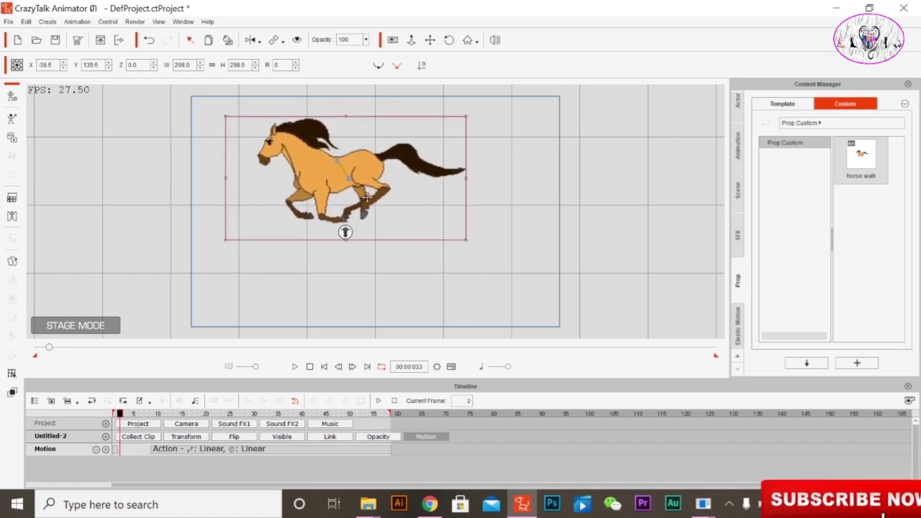
drag(370, 204, 387, 235)
right_click(390, 239)
click(442, 316)
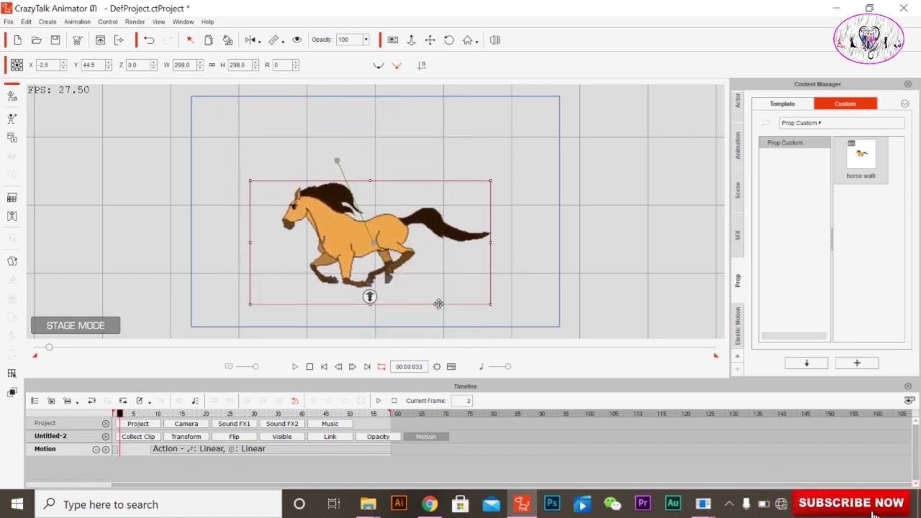
right_click(379, 233)
click(439, 305)
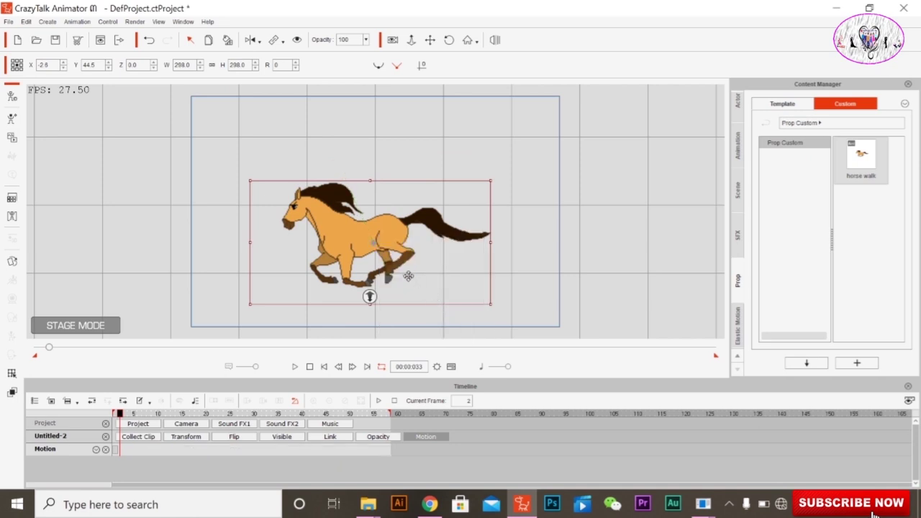
key(Delete)
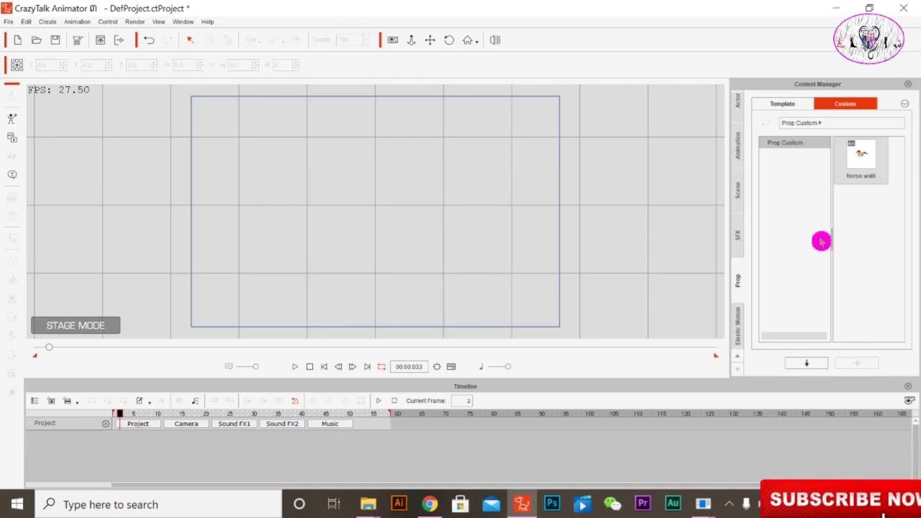
- Place and reposition a horse walk prop on stage, then apply its custom Action
drag(867, 151, 385, 199)
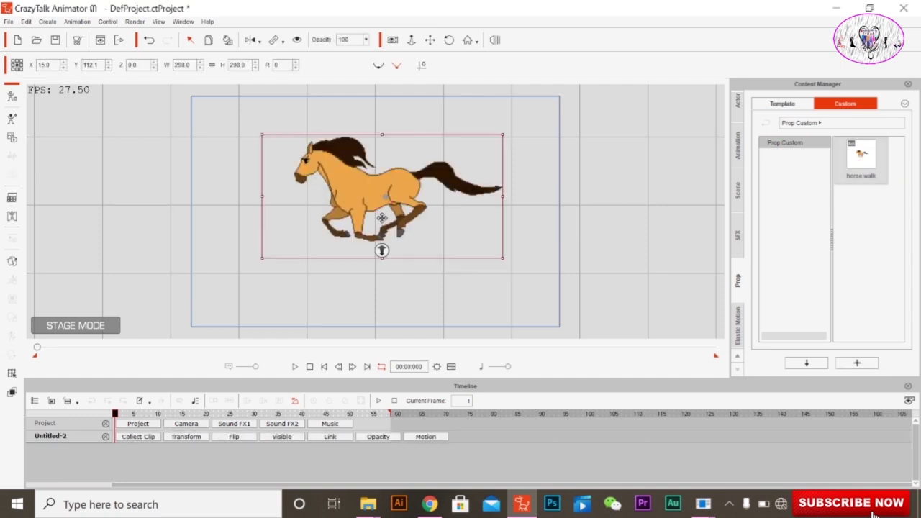
drag(384, 194, 385, 233)
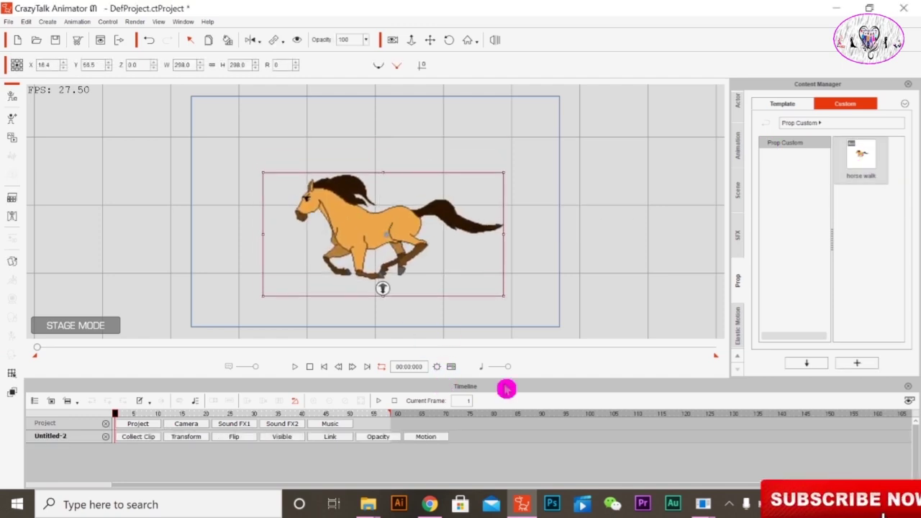
click(429, 437)
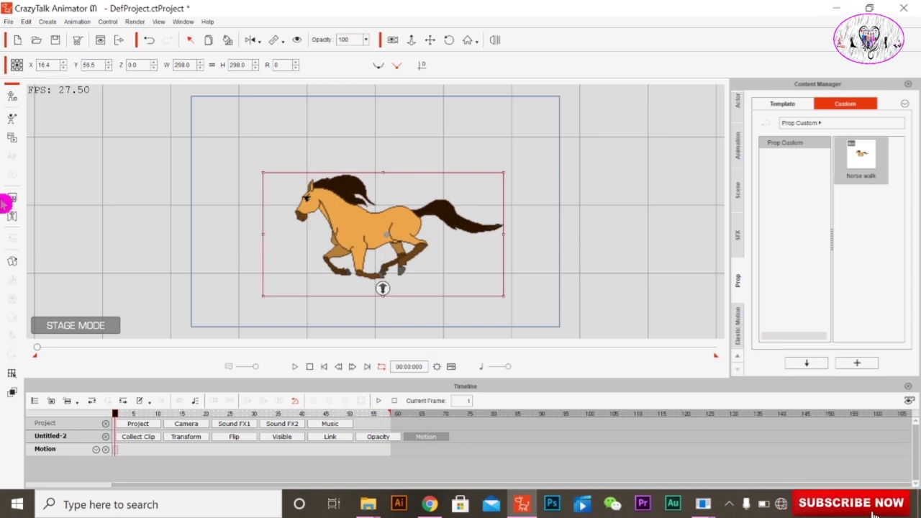
right_click(407, 236)
mouse_move(446, 246)
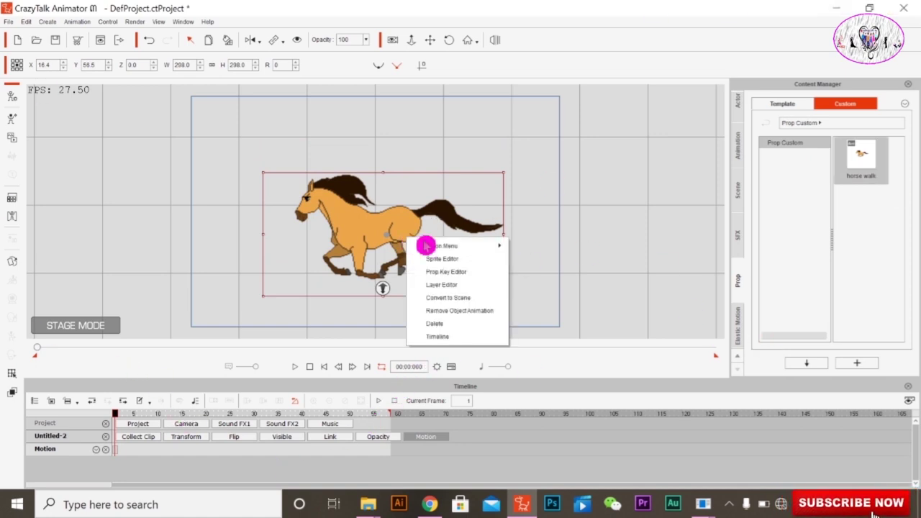
click(536, 261)
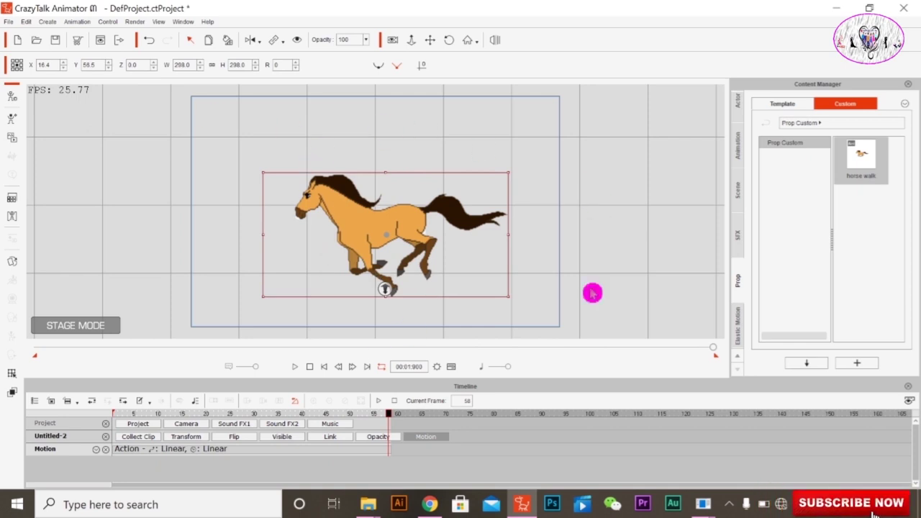
click(436, 367)
- Set the project's Total length to 300 frames in Project Settings
double_click(348, 196)
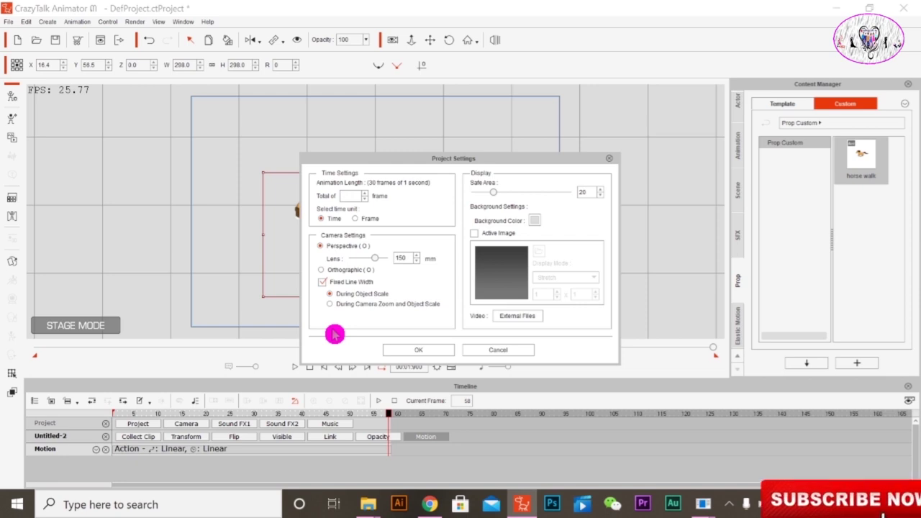
text(300)
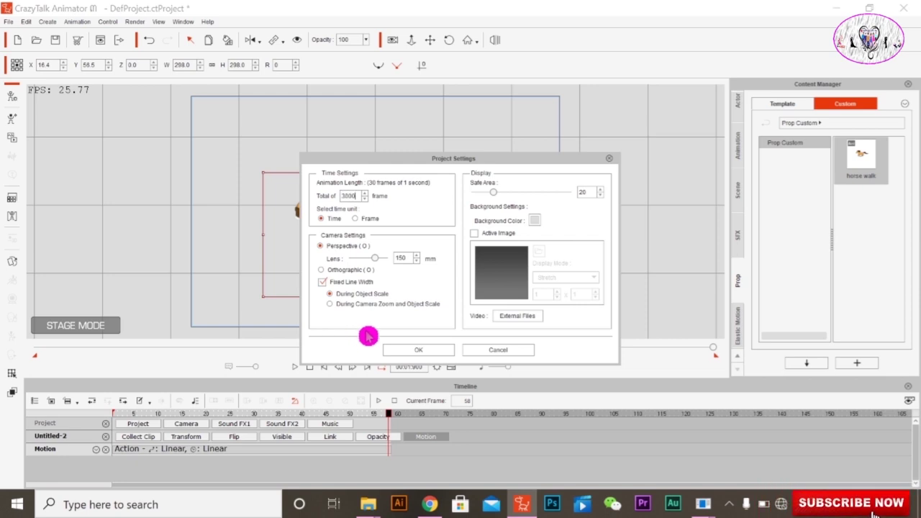
click(443, 351)
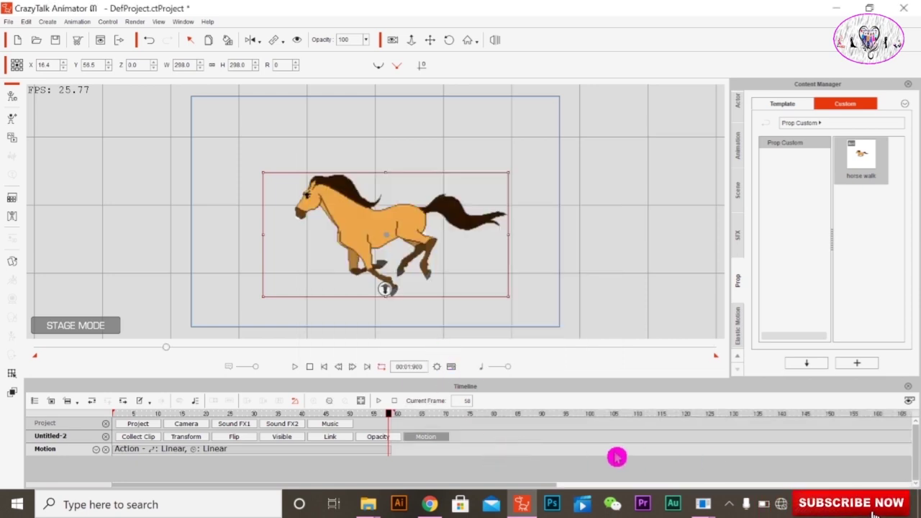
- Stretch the horse's Action clip on the Motion track toward frame 300 and play the gallop
click(239, 452)
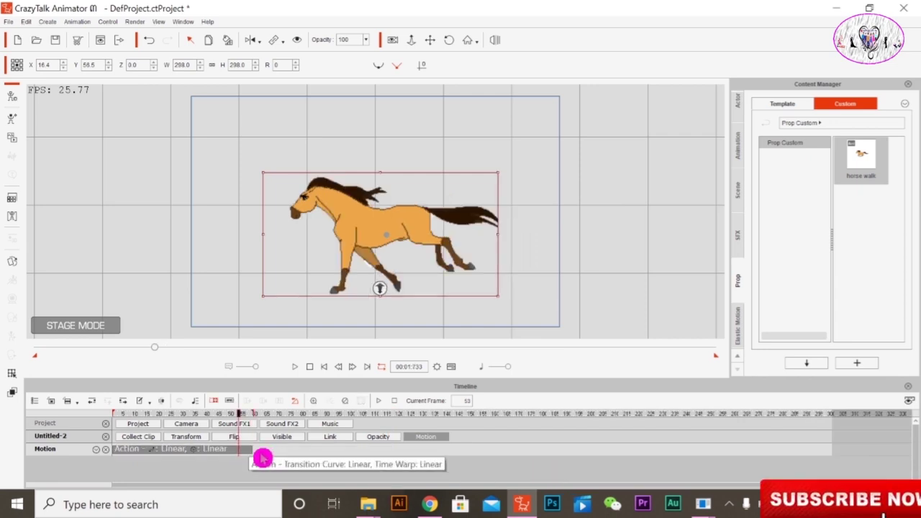
drag(257, 455, 818, 444)
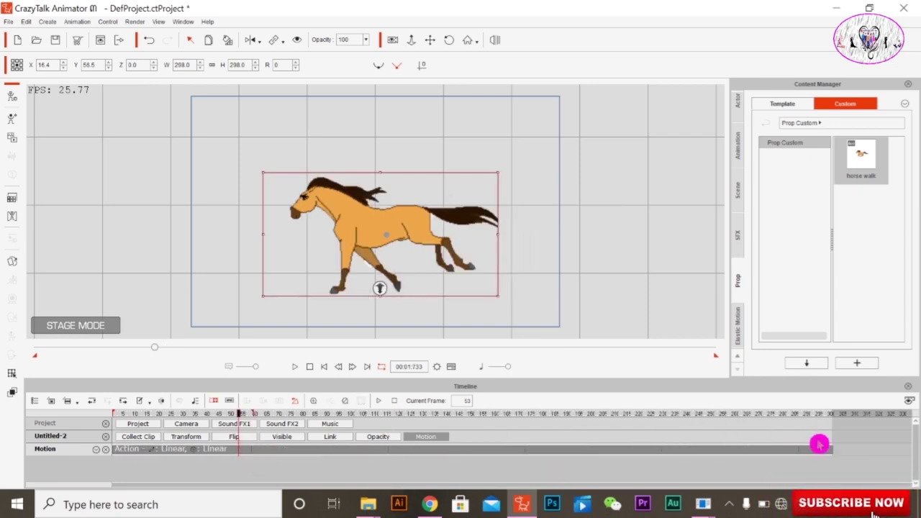
click(295, 368)
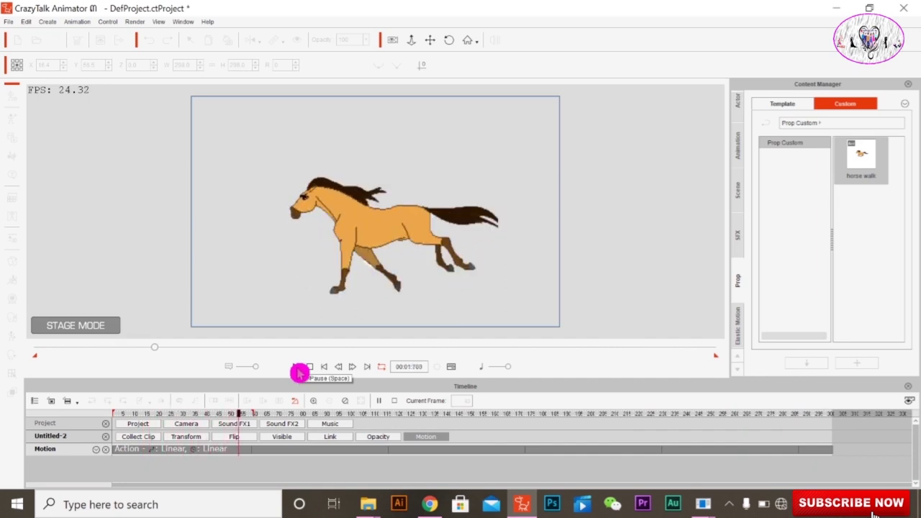
click(299, 370)
drag(192, 354, 9, 352)
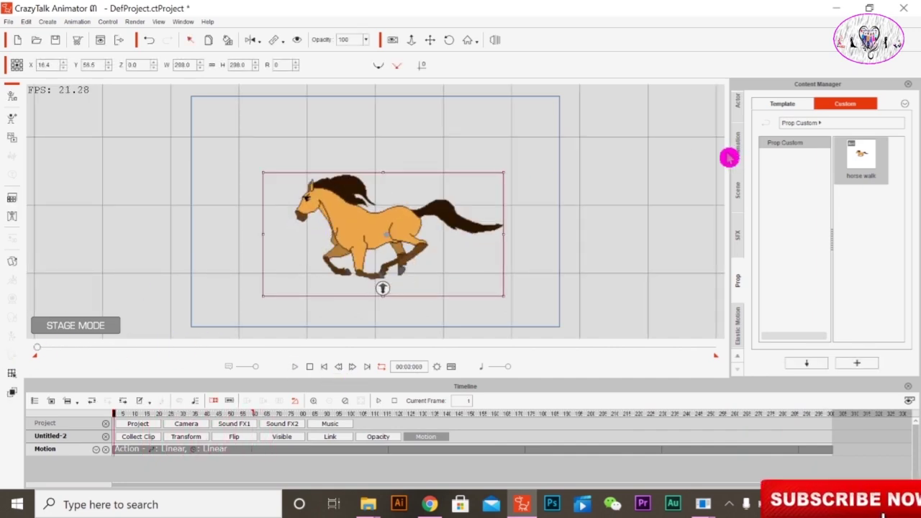